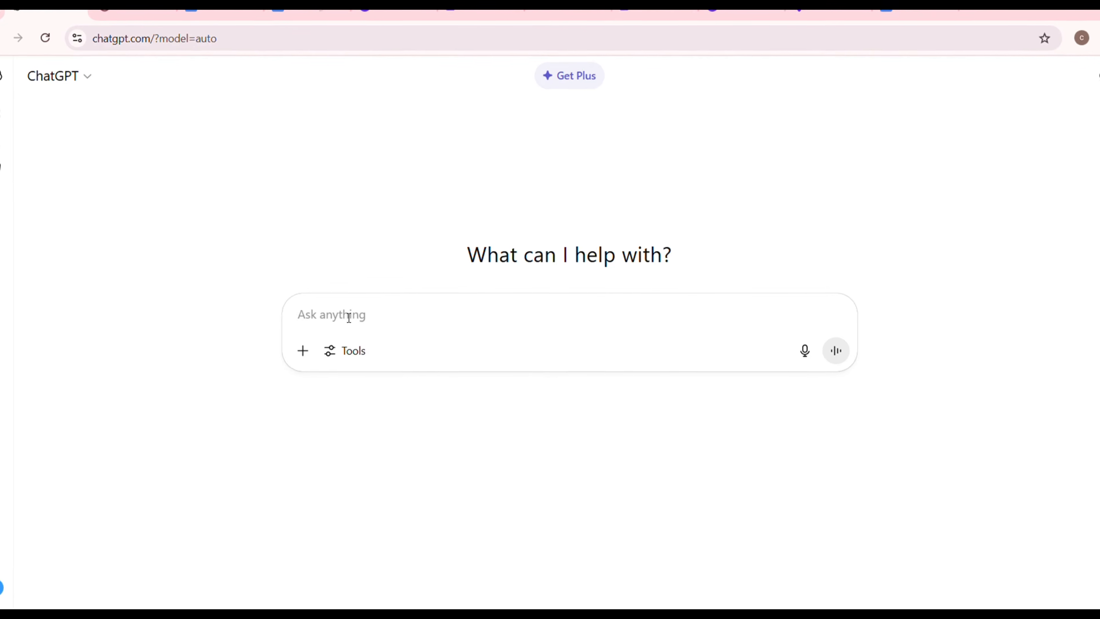
- Submit the young girl diver prompt, asking for keyword analysis and a table of 8-12 scene image prompts with fixed character-appearance keywords
{"action": "key", "text": "ctrl+v"}
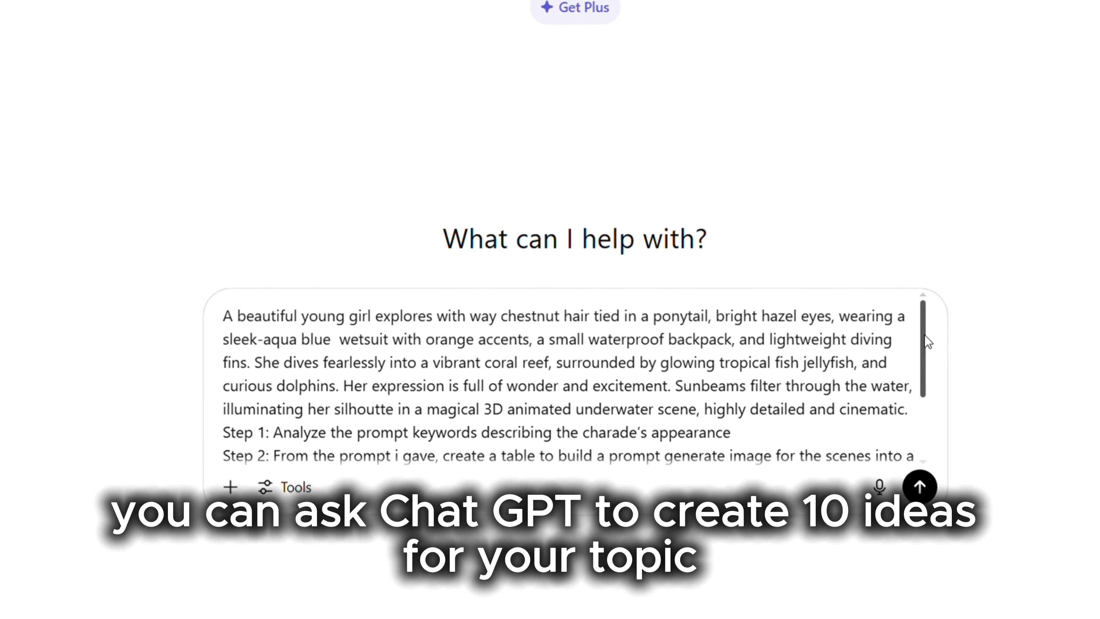
{"action": "left_click_drag", "start_coordinate": [918, 338], "coordinate": [938, 384]}
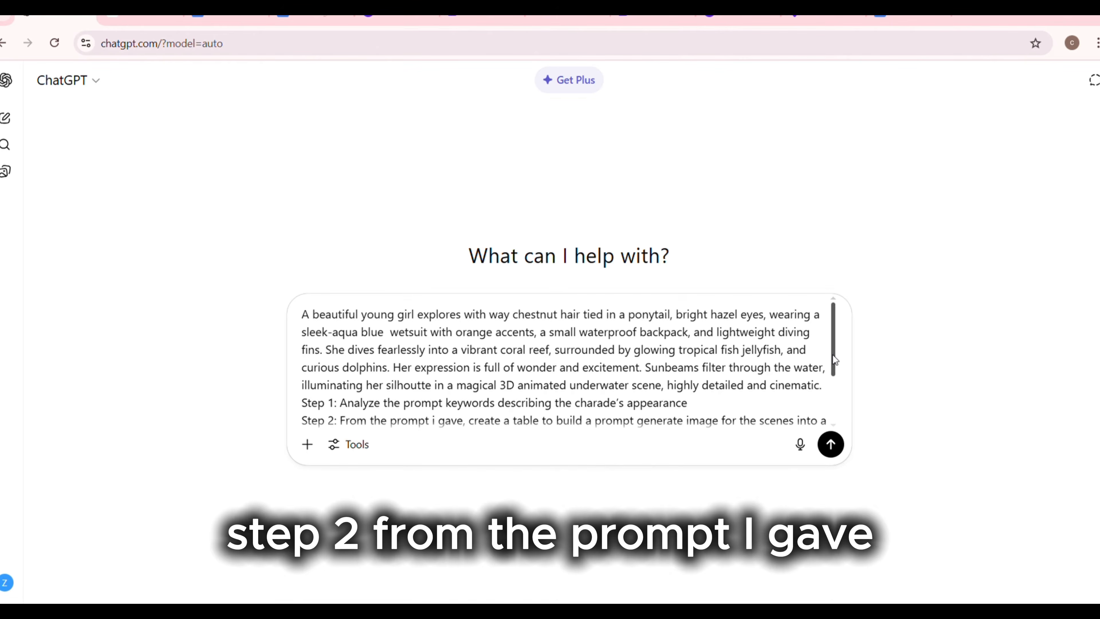
{"action": "left_click_drag", "start_coordinate": [832, 355], "coordinate": [834, 415]}
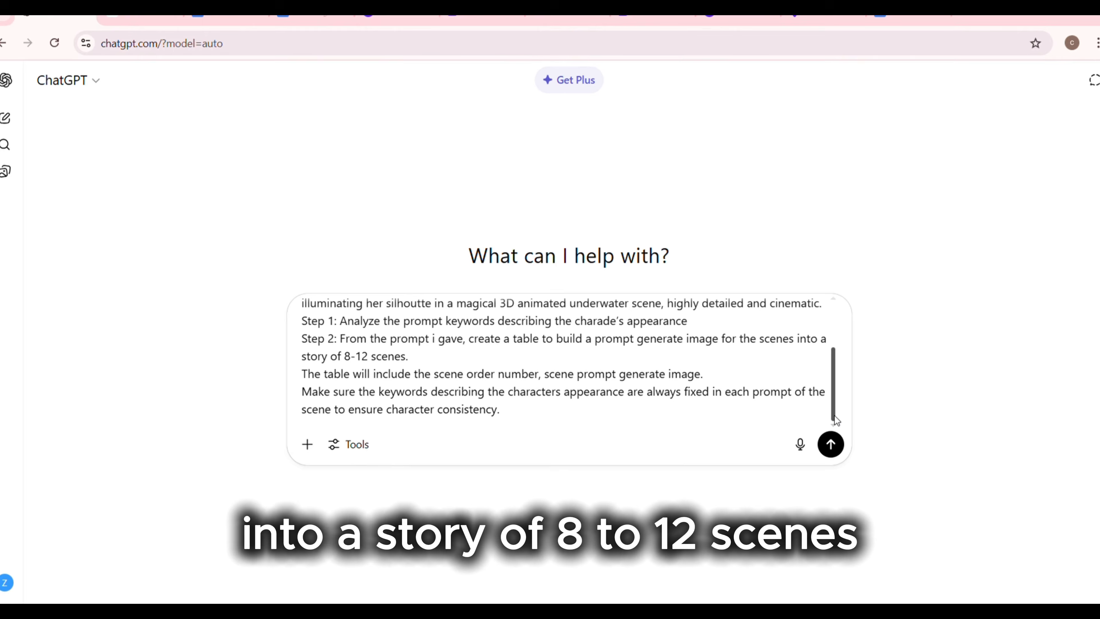
{"action": "left_click", "coordinate": [831, 444]}
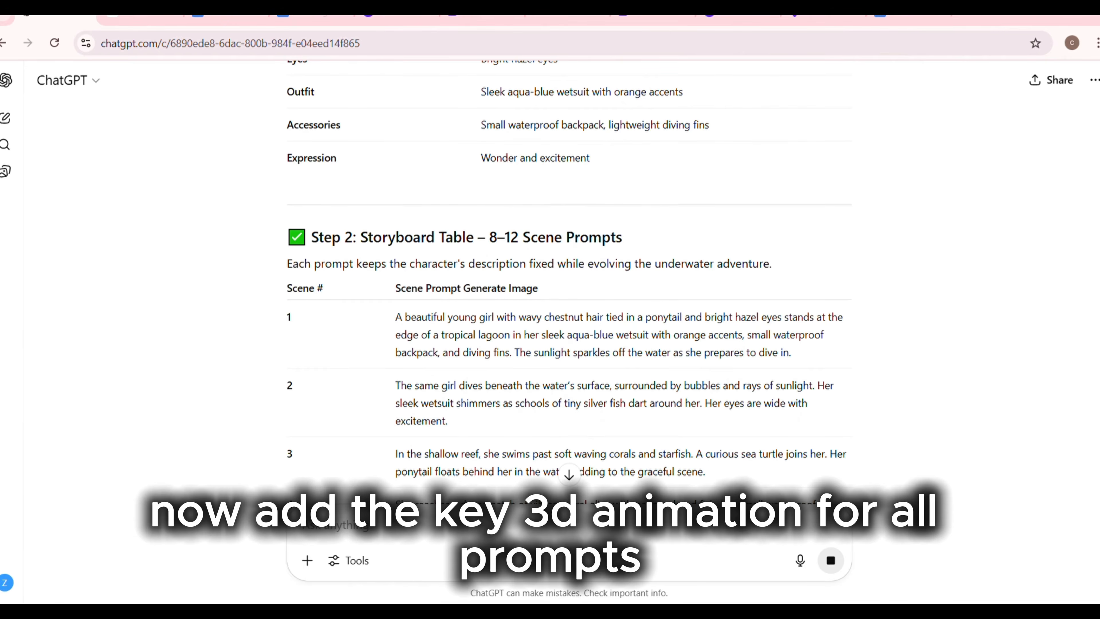
- Ask ChatGPT to add the key "3D animation" for all prompts, and check the revised storyboard table
{"action": "left_click_drag", "start_coordinate": [1099, 333], "coordinate": [1097, 472]}
{"action": "type", "text": "Add the key \"3D animation\" for all prompts."}
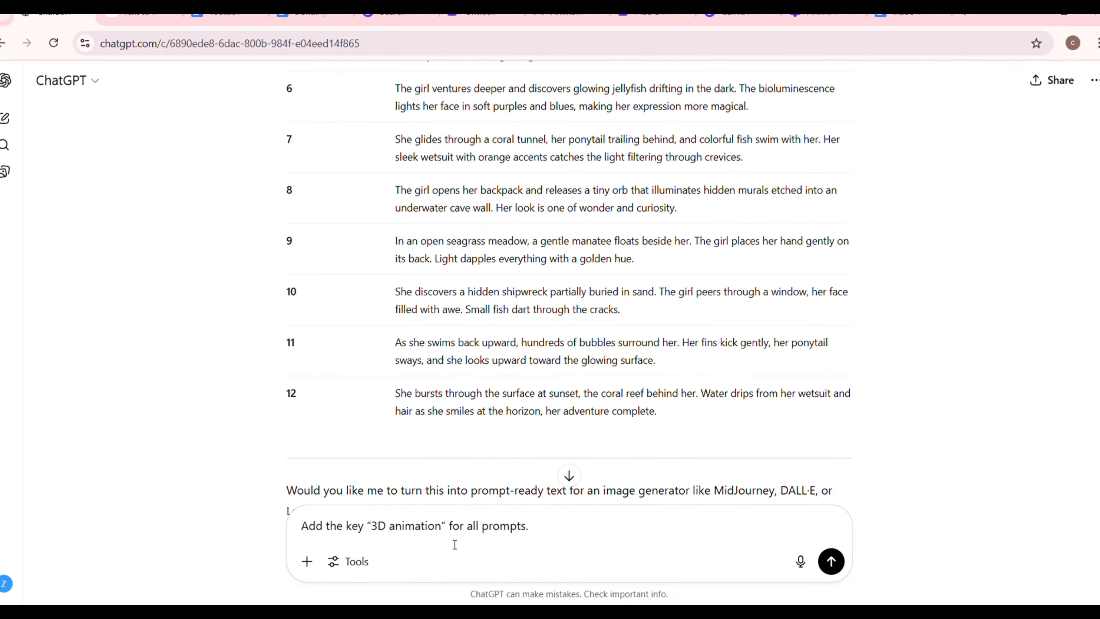
{"action": "left_click", "coordinate": [831, 562]}
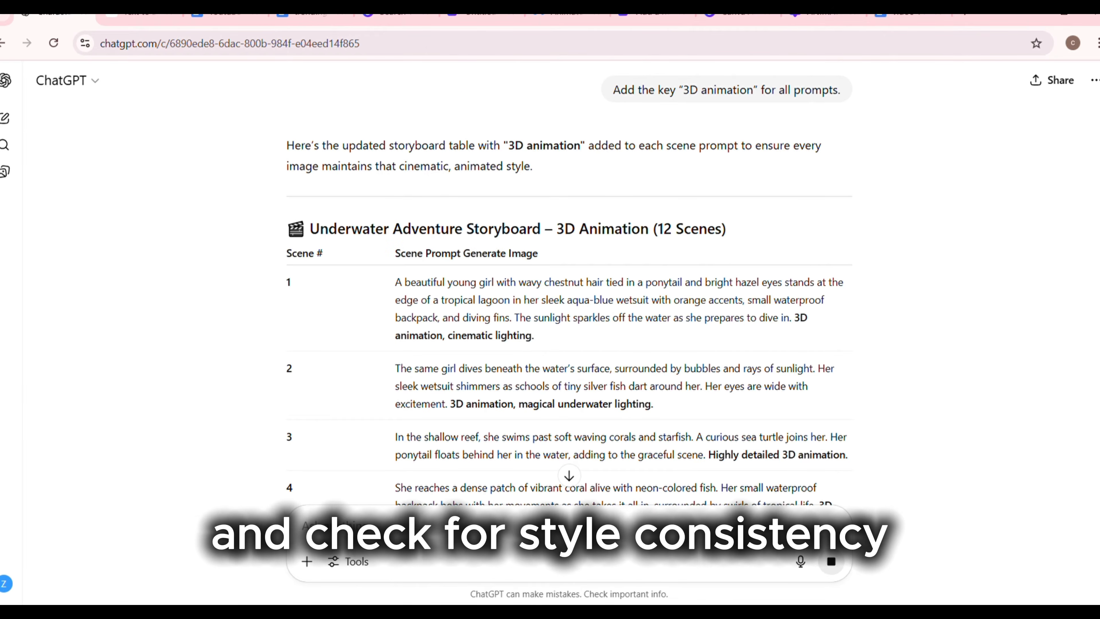
{"action": "scroll", "coordinate": [568, 303], "scroll_direction": "down", "scroll_amount": 8}
{"action": "scroll", "coordinate": [569, 303], "scroll_direction": "down", "scroll_amount": 5}
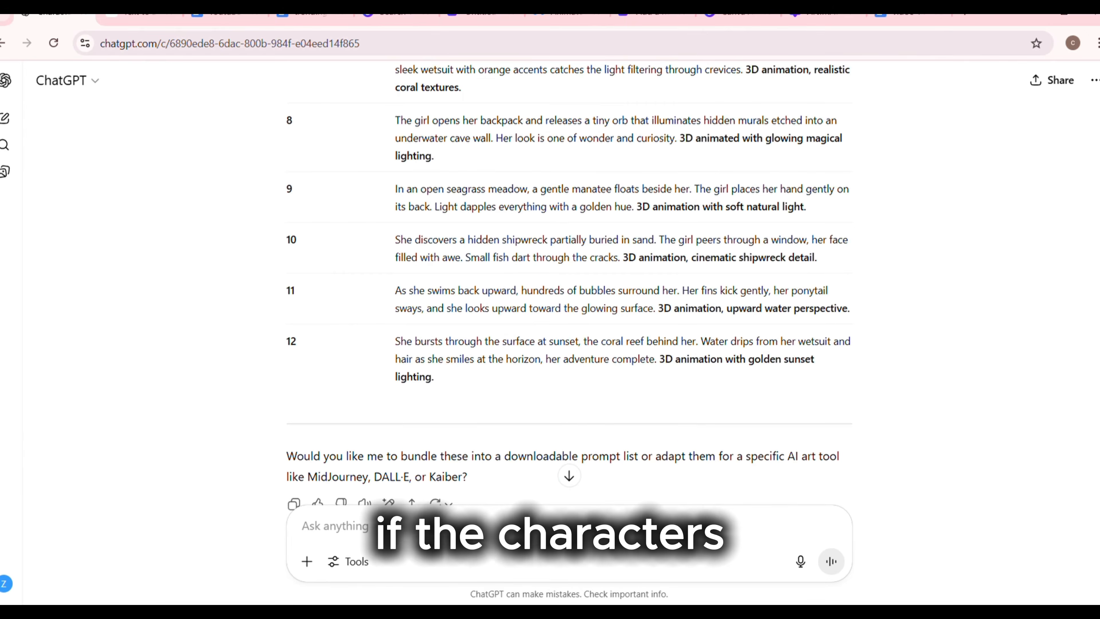
{"action": "scroll", "coordinate": [568, 303], "scroll_direction": "up", "scroll_amount": 5}
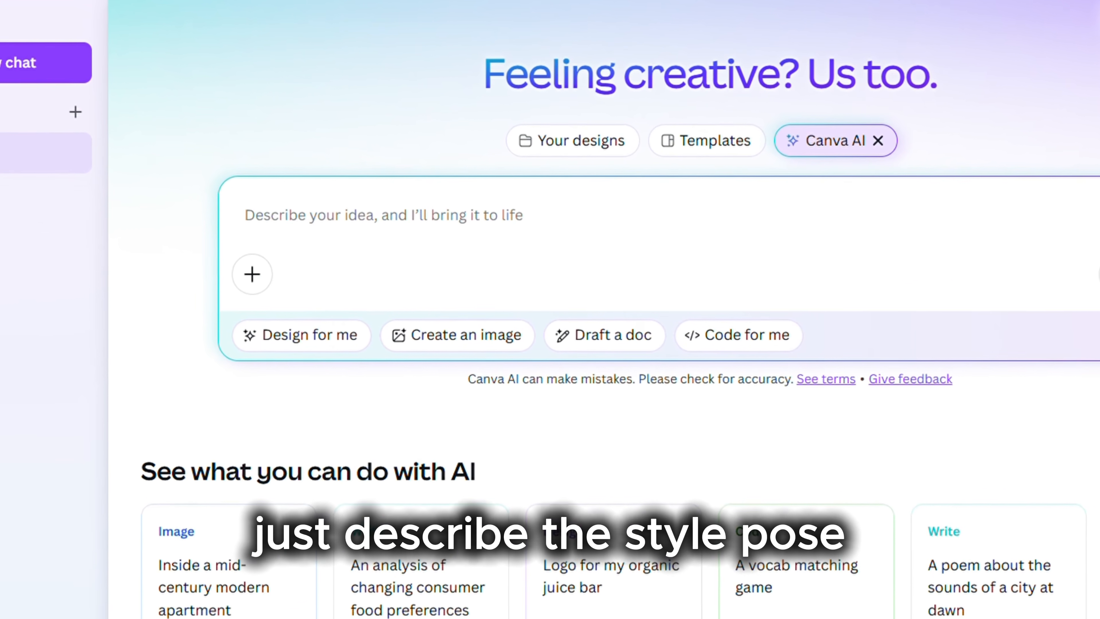
- Browse the sample ideas for images, writing, designs and code on the Canva AI page
{"action": "scroll", "coordinate": [839, 602], "scroll_direction": "down", "scroll_amount": 2}
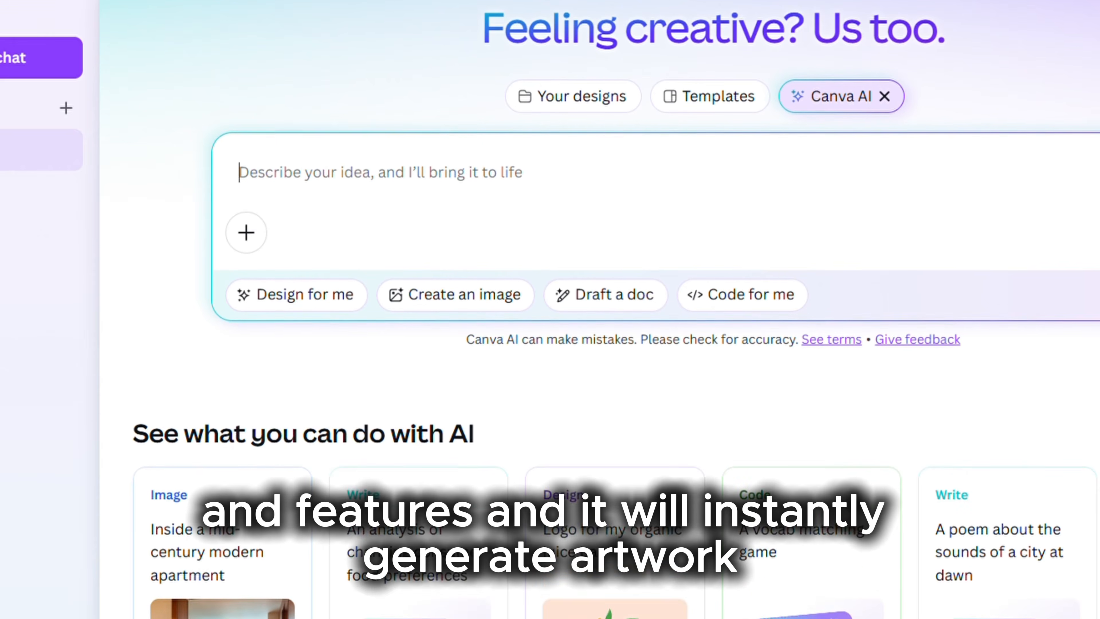
{"action": "scroll", "coordinate": [600, 309], "scroll_direction": "down", "scroll_amount": 2}
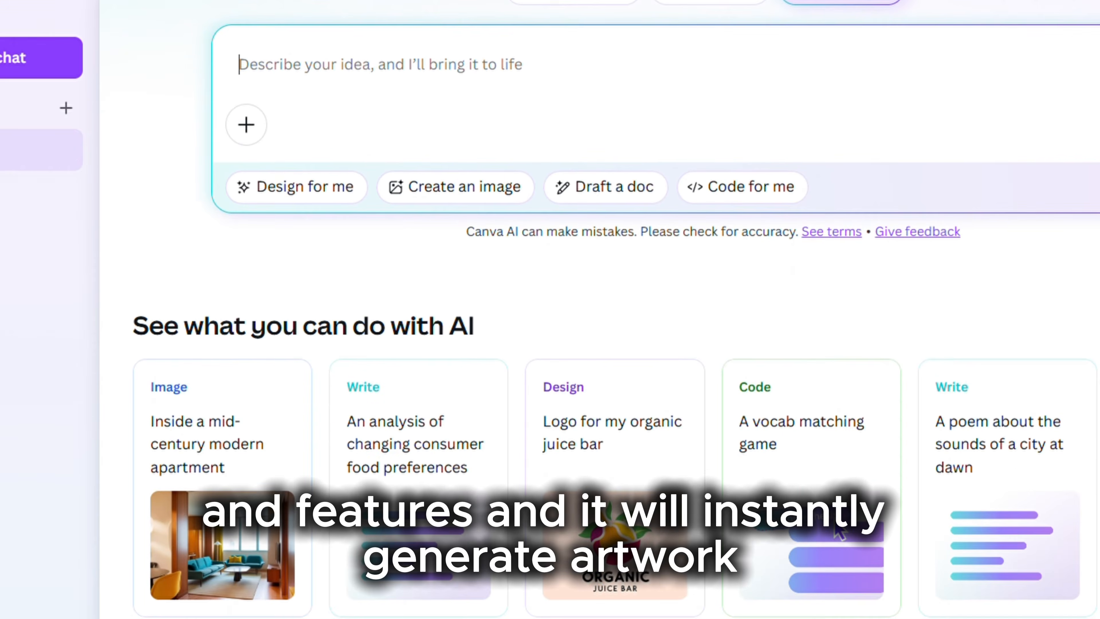
{"action": "scroll", "coordinate": [600, 310], "scroll_direction": "down", "scroll_amount": 6}
{"action": "scroll", "coordinate": [600, 310], "scroll_direction": "down", "scroll_amount": 3}
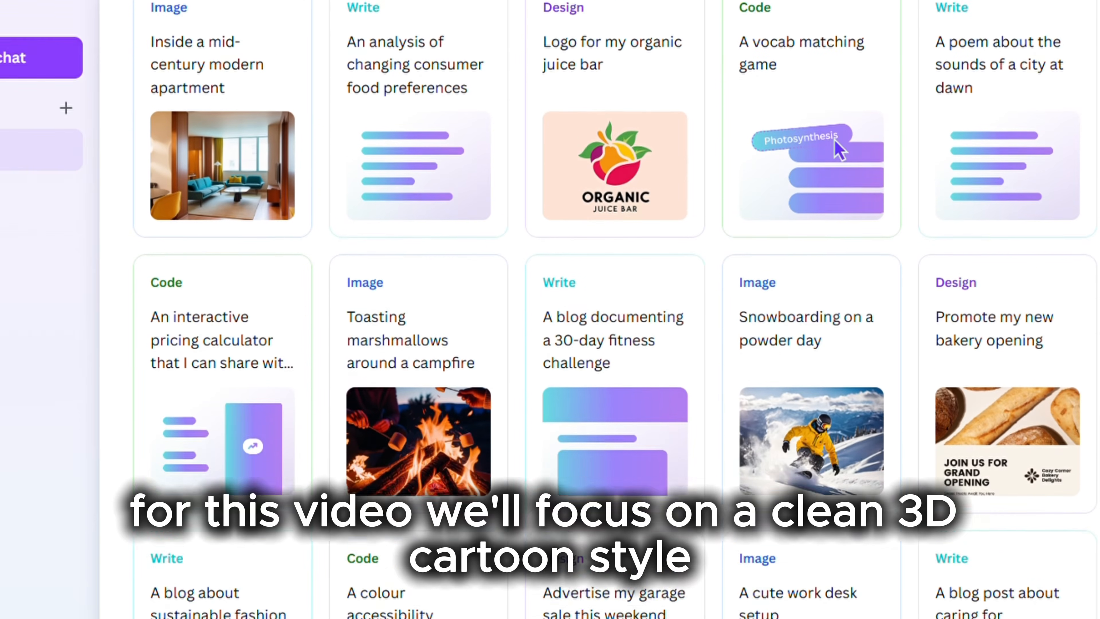
{"action": "scroll", "coordinate": [839, 128], "scroll_direction": "down", "scroll_amount": 14}
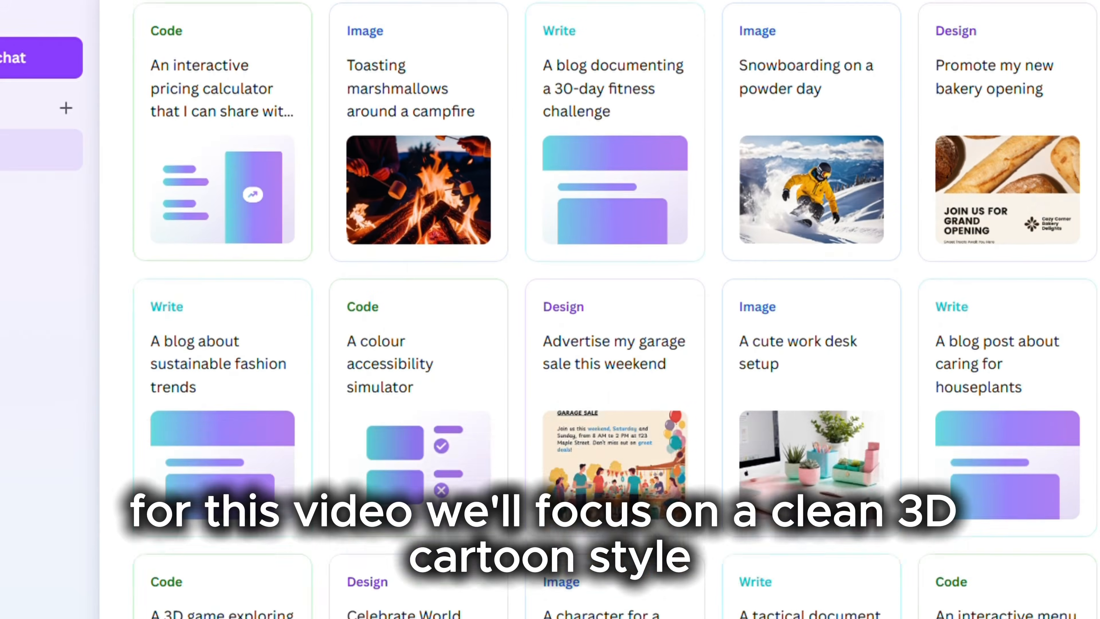
{"action": "scroll", "coordinate": [600, 309], "scroll_direction": "down", "scroll_amount": 17}
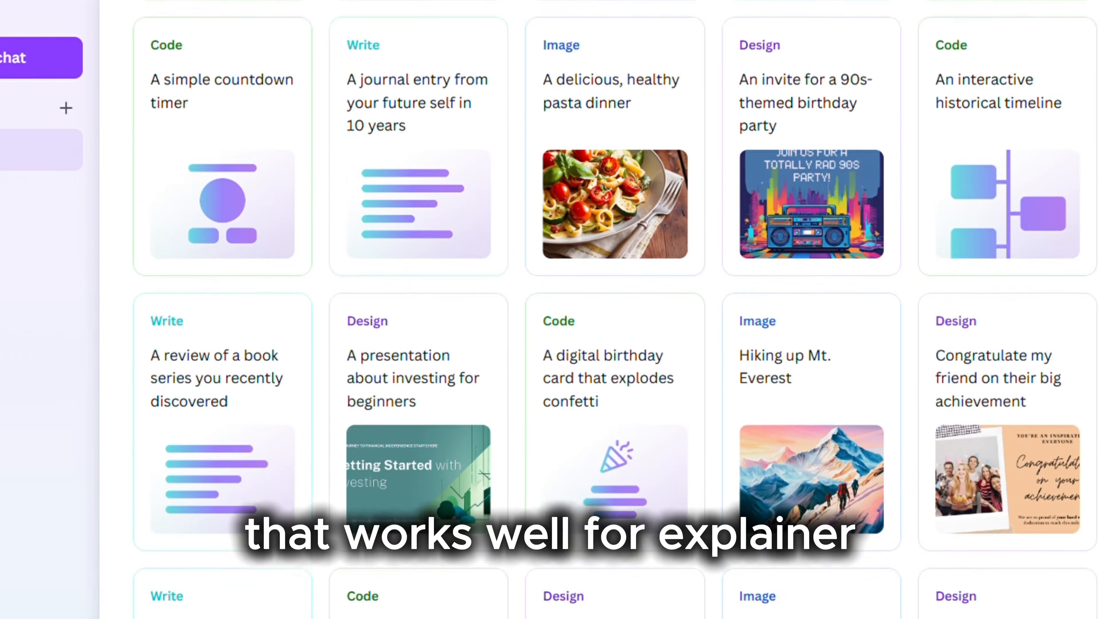
{"action": "scroll", "coordinate": [600, 310], "scroll_direction": "down", "scroll_amount": 2}
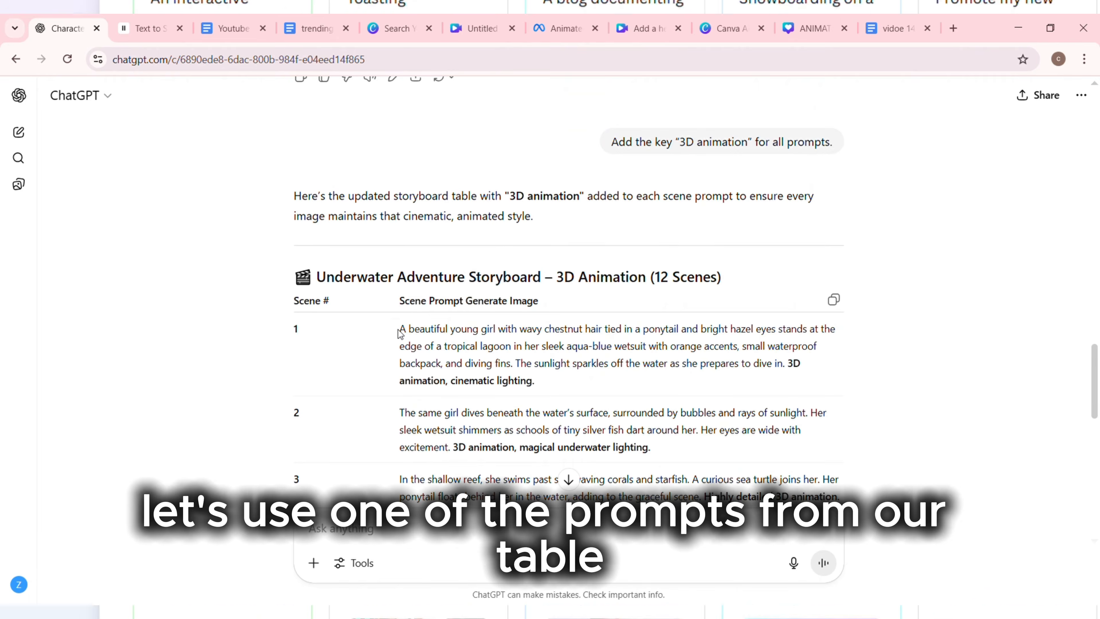
- Copy the Scene 1 prompt from the 3D animation storyboard table and switch to Canva AI
{"action": "left_click_drag", "start_coordinate": [400, 329], "coordinate": [543, 383]}
{"action": "key", "text": "ctrl+c"}
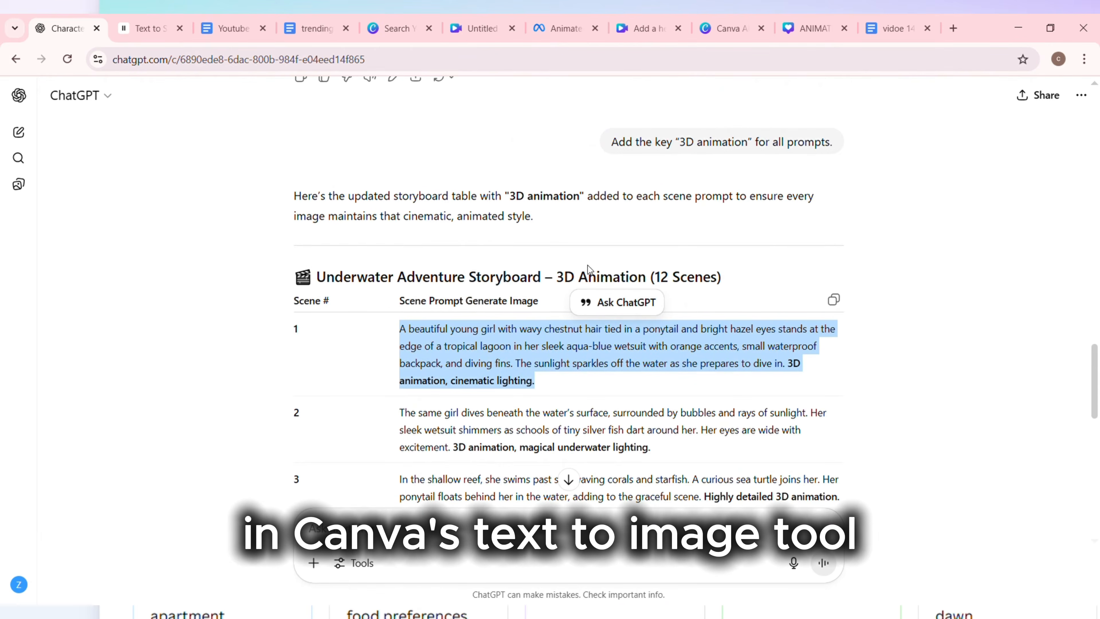
{"action": "left_click", "coordinate": [734, 25]}
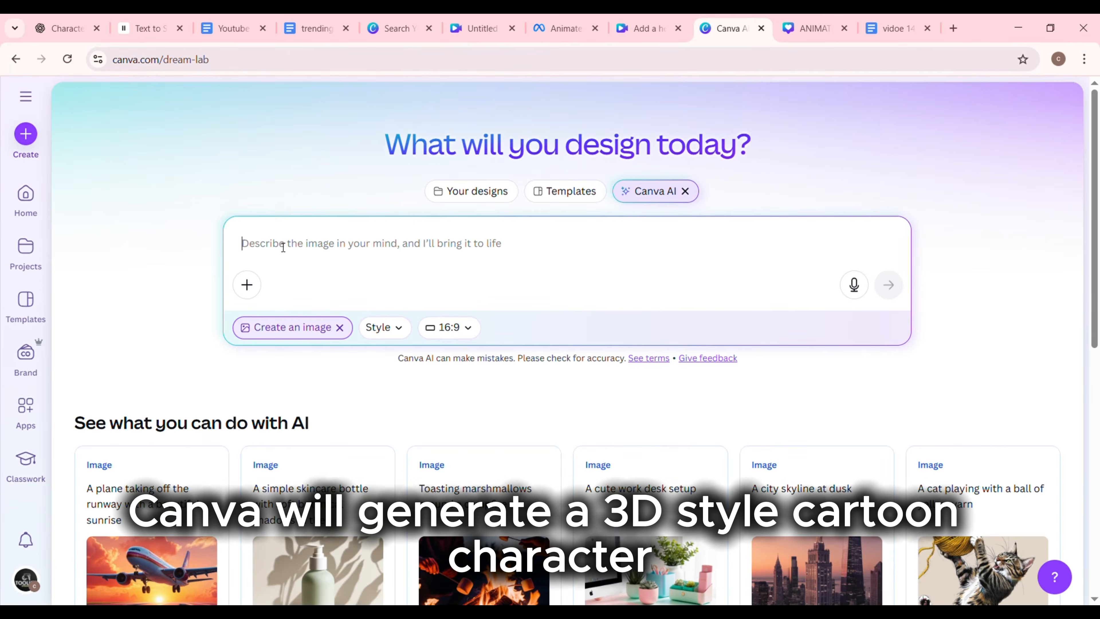
- Generate images from the copied Scene 1 tropical lagoon prompt with a 16:9 aspect ratio
{"action": "key", "text": "ctrl+v"}
{"action": "left_click", "coordinate": [449, 359]}
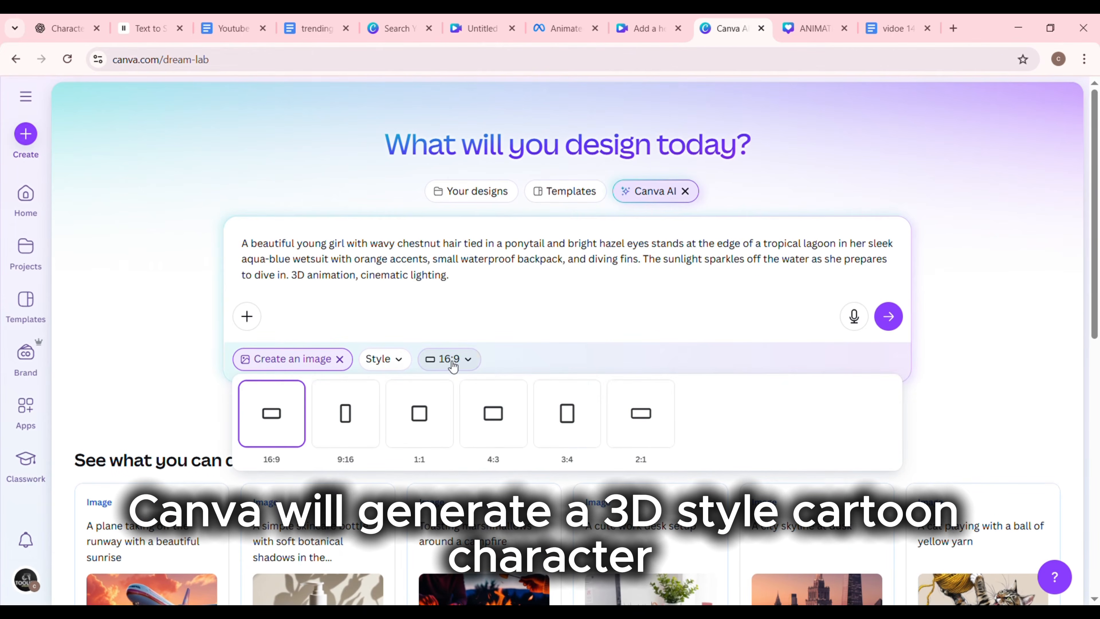
{"action": "left_click", "coordinate": [285, 428]}
{"action": "left_click", "coordinate": [889, 316]}
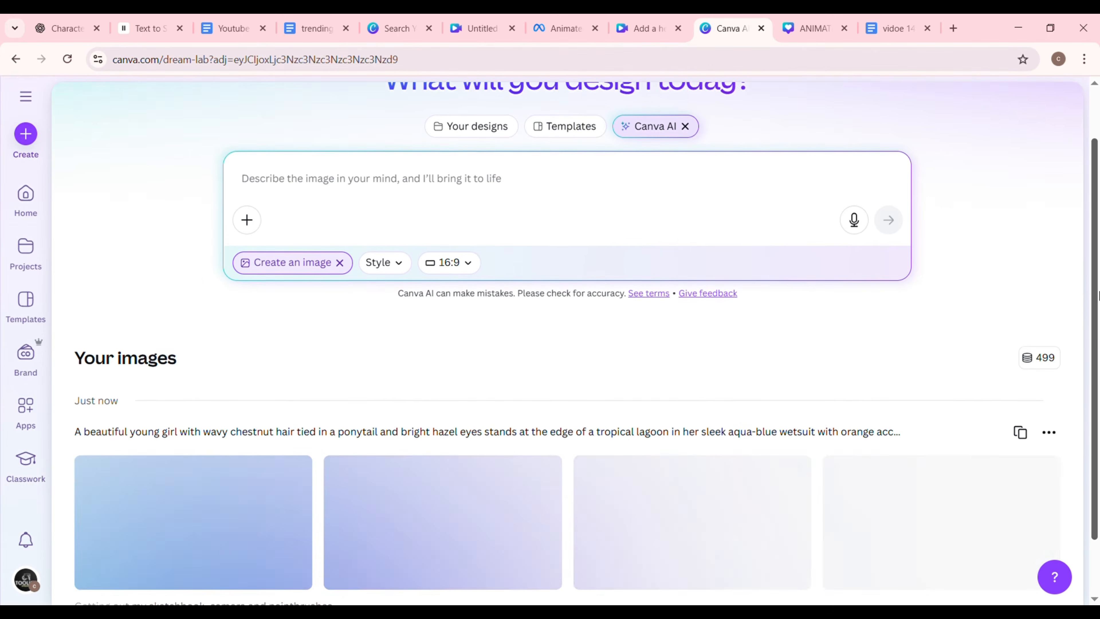
{"action": "left_click_drag", "start_coordinate": [1098, 296], "coordinate": [1099, 322]}
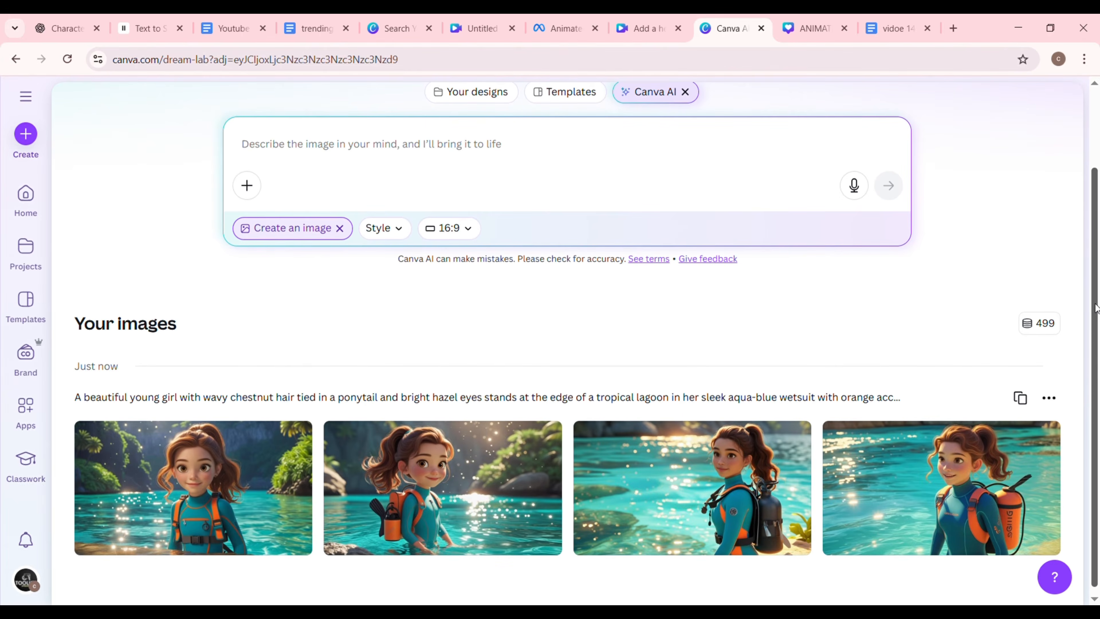
- Generate images from the Scene 2 table prompt beginning "The same girl dives beneath the water's surface"
{"action": "scroll", "coordinate": [1024, 169], "scroll_direction": "up", "scroll_amount": 3}
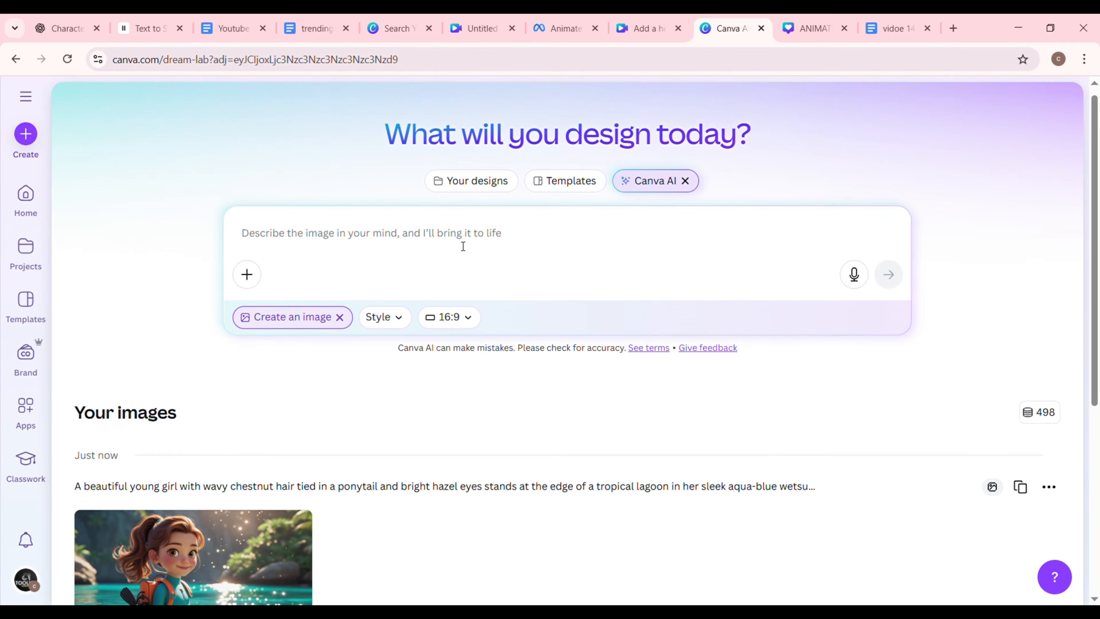
{"action": "left_click", "coordinate": [260, 240]}
{"action": "type", "text": "The same girl dives beneath the water's surface, surrounded by bubbles and rays of sunlight. Her sleek wetsuit shimmers as schools of tiny silver fish dart around her. Her eyes are wide with excitement. 3D animation, magical underwater lighting"}
{"action": "left_click", "coordinate": [887, 289]}
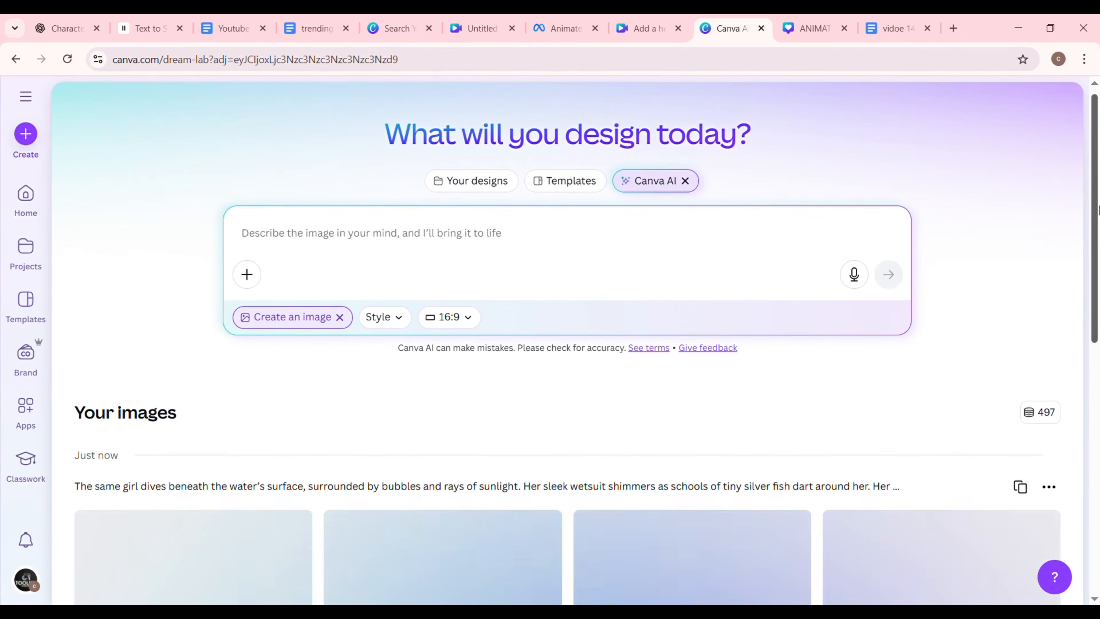
{"action": "scroll", "coordinate": [1095, 213], "scroll_direction": "down", "scroll_amount": 5}
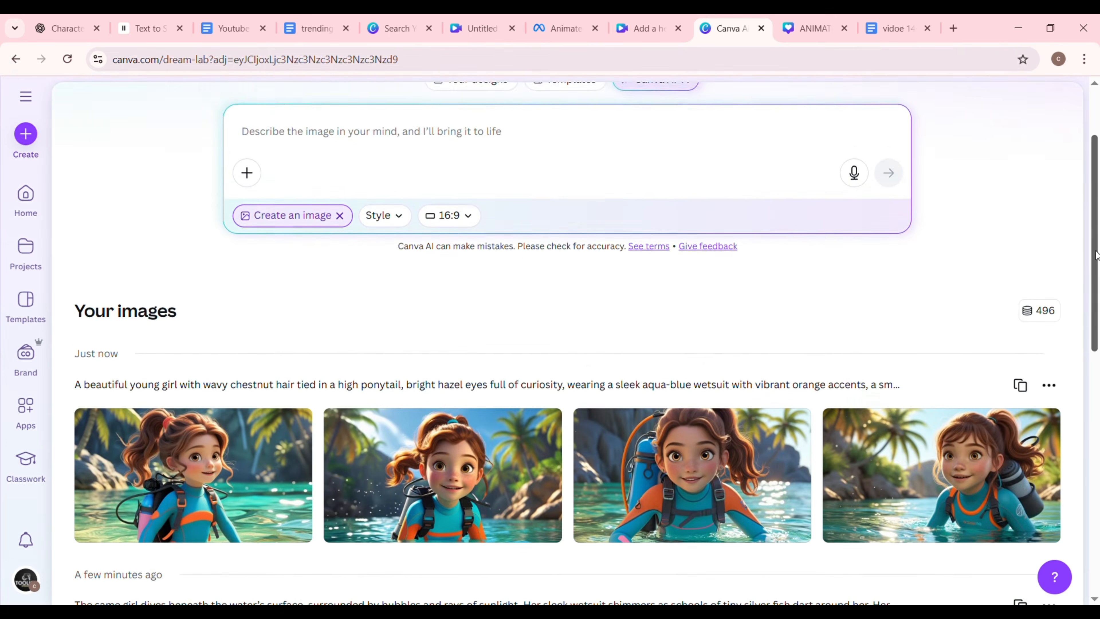
- Copy the detailed Scene 2 prompt from ChatGPT and generate images from it in Canva AI
{"action": "left_click", "coordinate": [65, 28]}
{"action": "scroll", "coordinate": [563, 304], "scroll_direction": "down", "scroll_amount": 4}
{"action": "key", "text": "ctrl+c"}
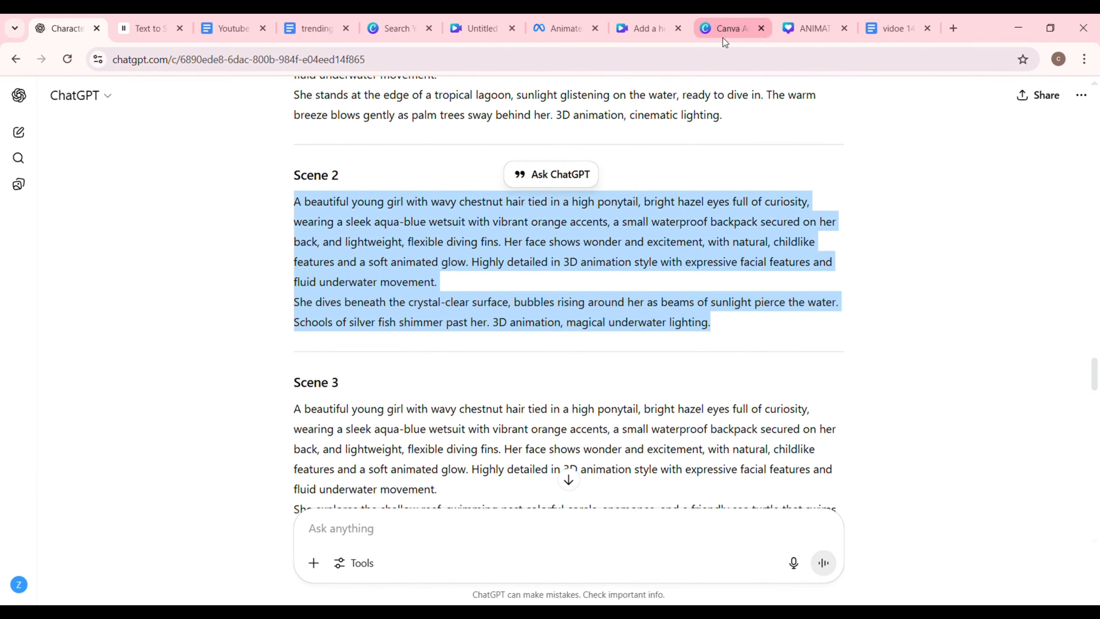
{"action": "left_click", "coordinate": [728, 28]}
{"action": "key", "text": "ctrl+v"}
{"action": "left_click", "coordinate": [888, 279]}
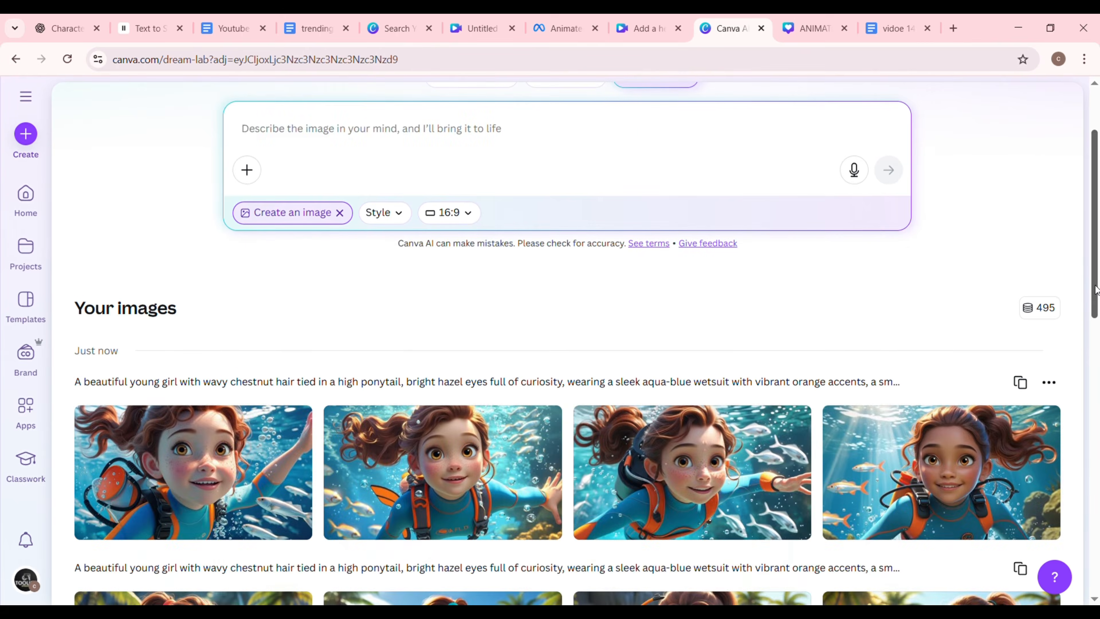
{"action": "scroll", "coordinate": [1095, 339], "scroll_direction": "down", "scroll_amount": 3}
- Generate images from the detailed Scene 3 prompt of the girl exploring the shallow reef with a sea turtle
{"action": "scroll", "coordinate": [1095, 339], "scroll_direction": "up", "scroll_amount": 4}
{"action": "left_click", "coordinate": [289, 178]}
{"action": "key", "text": "ctrl+v"}
{"action": "left_click", "coordinate": [888, 295]}
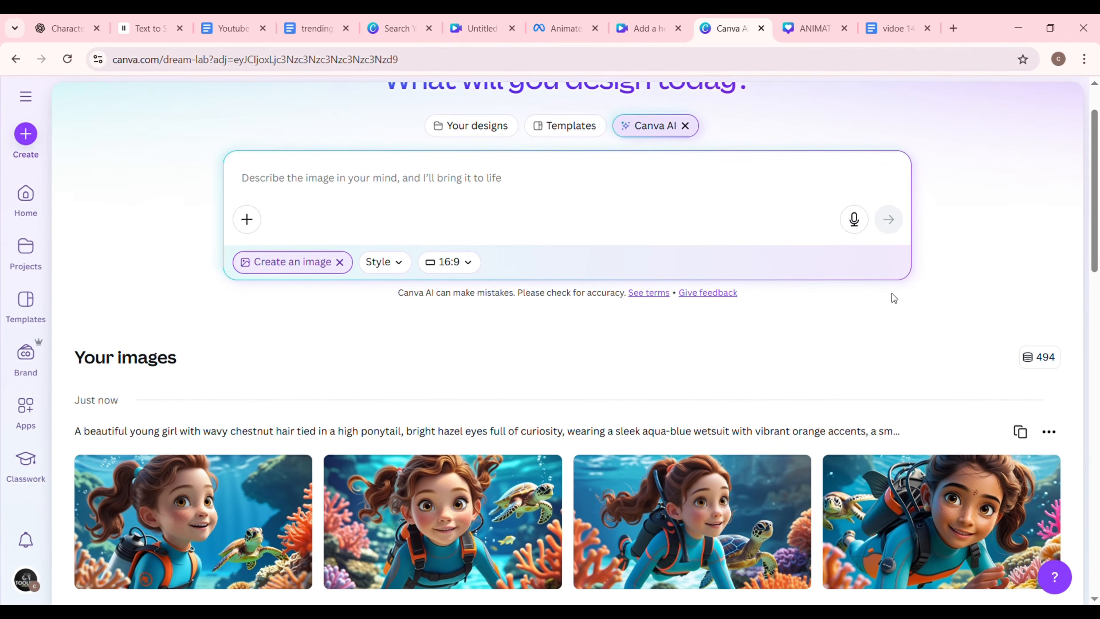
- Copy the detailed Scene 4 prompt about the dense coral patch from ChatGPT and generate images from it in Canva AI
{"action": "left_click", "coordinate": [77, 30]}
{"action": "left_click_drag", "start_coordinate": [295, 370], "coordinate": [795, 453]}
{"action": "scroll", "coordinate": [736, 453], "scroll_direction": "down", "scroll_amount": 1}
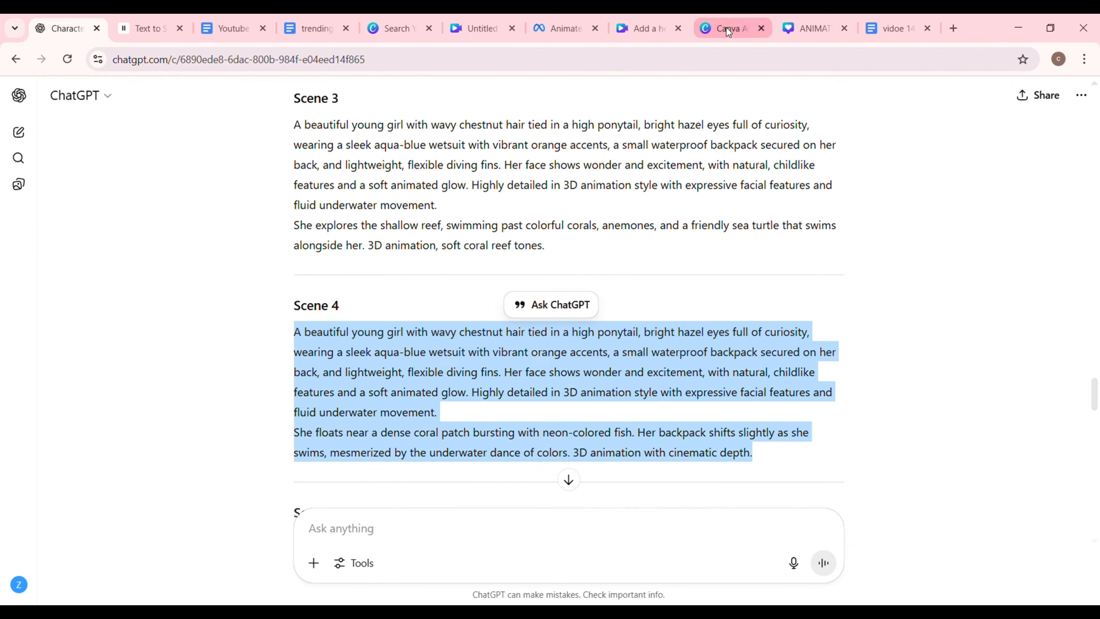
{"action": "left_click", "coordinate": [728, 28]}
{"action": "left_click", "coordinate": [291, 182]}
{"action": "key", "text": "ctrl+v"}
{"action": "left_click", "coordinate": [884, 297]}
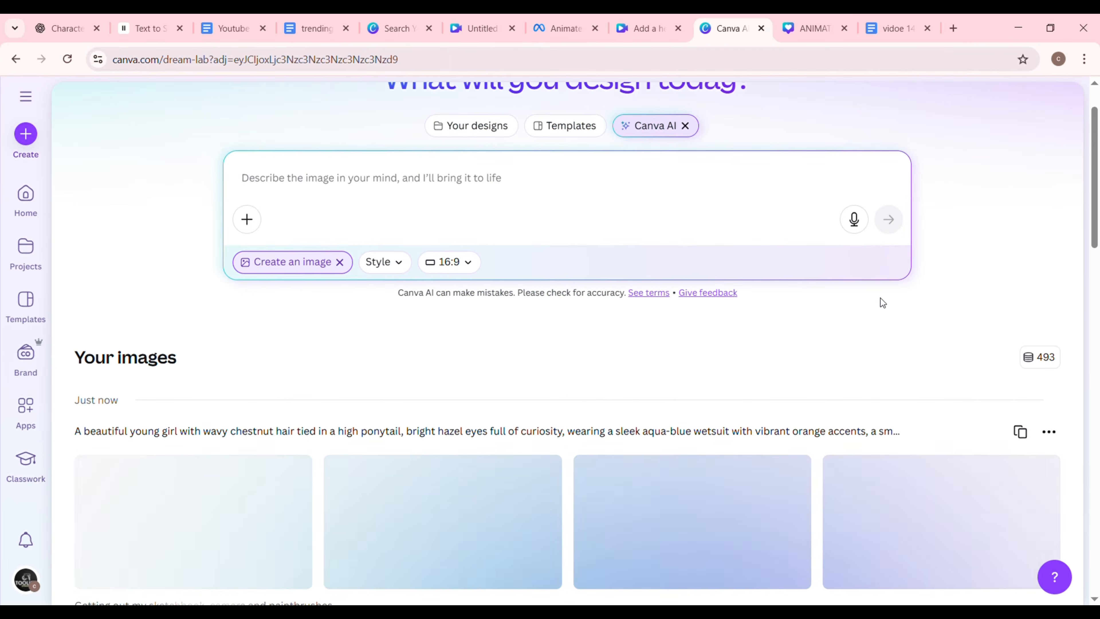
- Compare the girl's face, hair and wetsuit across the generated image sets for character consistency
{"action": "scroll", "coordinate": [879, 297], "scroll_direction": "down", "scroll_amount": 7}
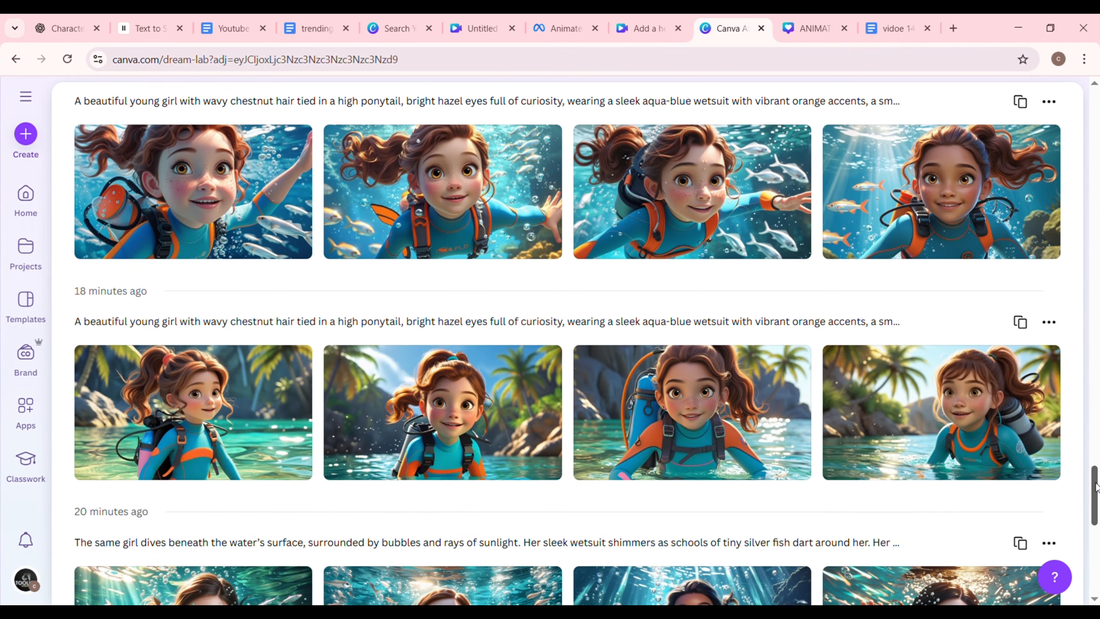
{"action": "left_click_drag", "start_coordinate": [1095, 487], "coordinate": [1096, 528]}
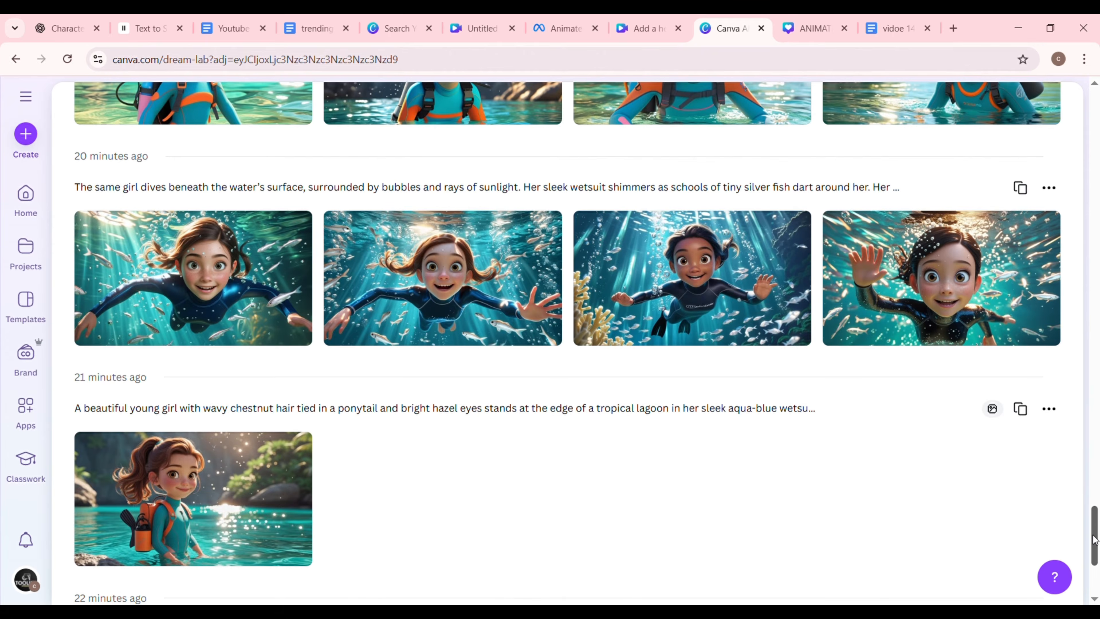
{"action": "left_click_drag", "start_coordinate": [1094, 542], "coordinate": [1092, 493]}
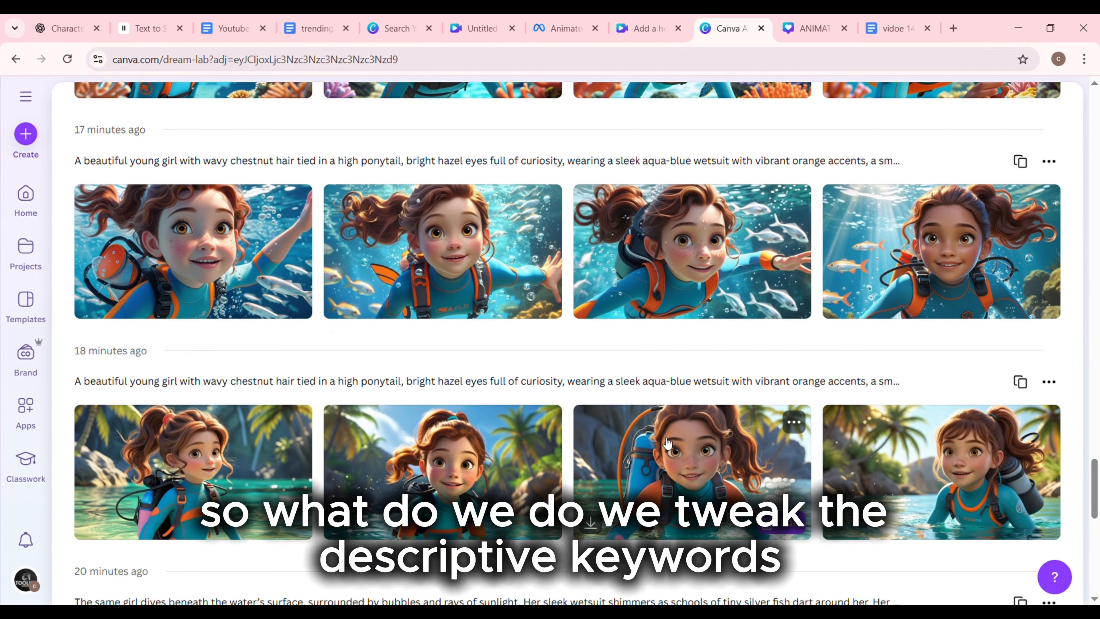
{"action": "left_click", "coordinate": [69, 30]}
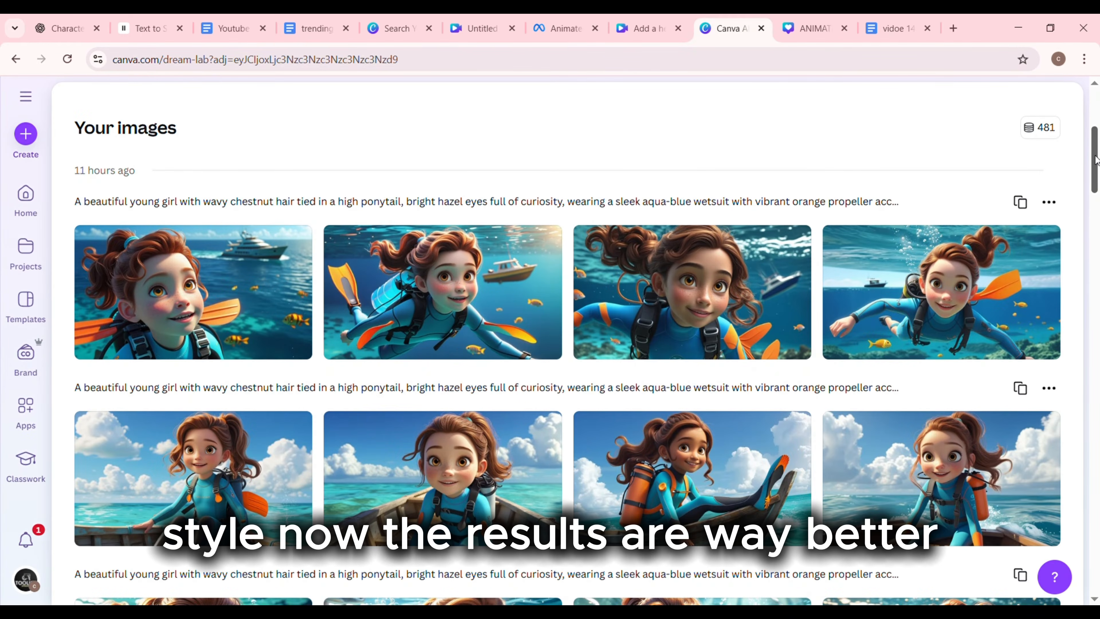
{"action": "mouse_move", "coordinate": [1095, 159]}
{"action": "left_mouse_down"}
{"action": "mouse_move", "coordinate": [1097, 214]}
{"action": "mouse_move", "coordinate": [1098, 161]}
{"action": "left_mouse_up"}
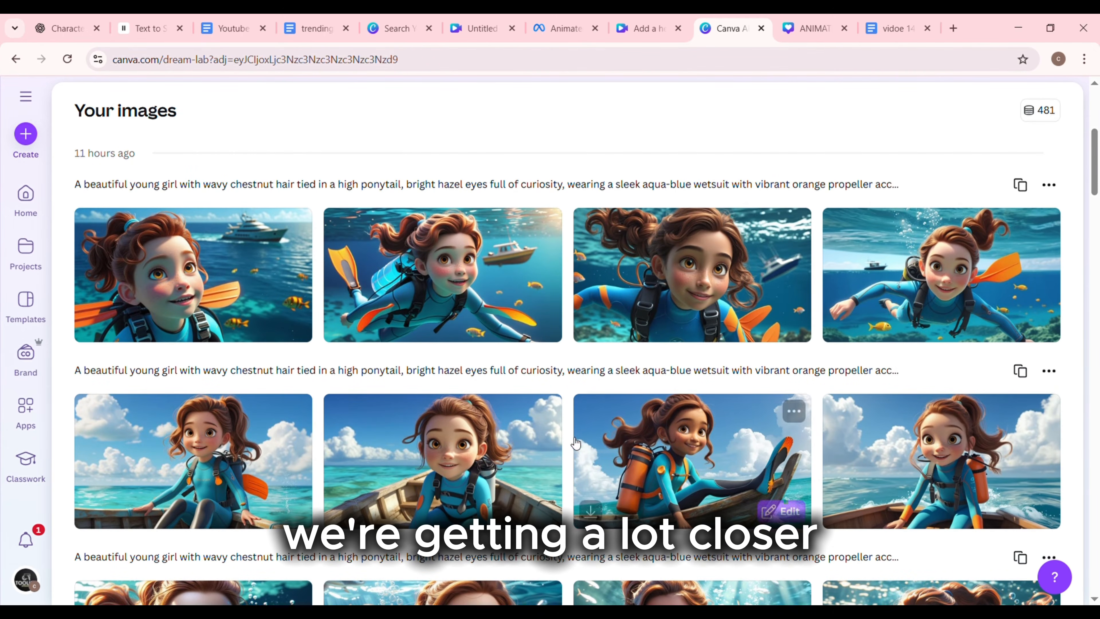
- Browse the recent Canva AI images for a picture of the girl diver to use as a reference
{"action": "left_click", "coordinate": [969, 445]}
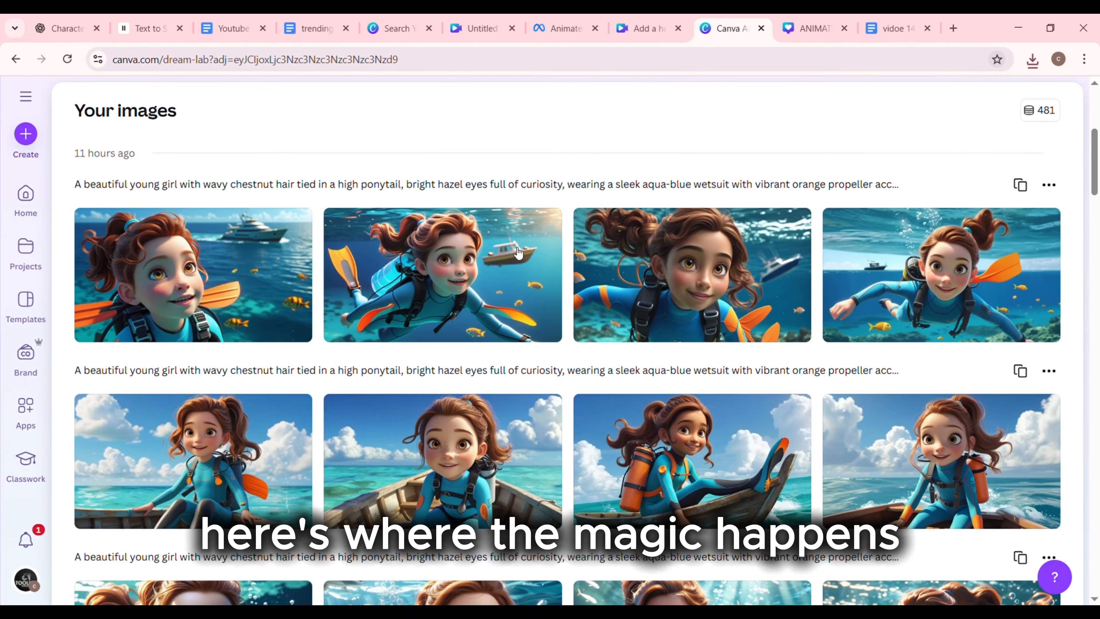
{"action": "left_click_drag", "start_coordinate": [1095, 188], "coordinate": [1095, 148]}
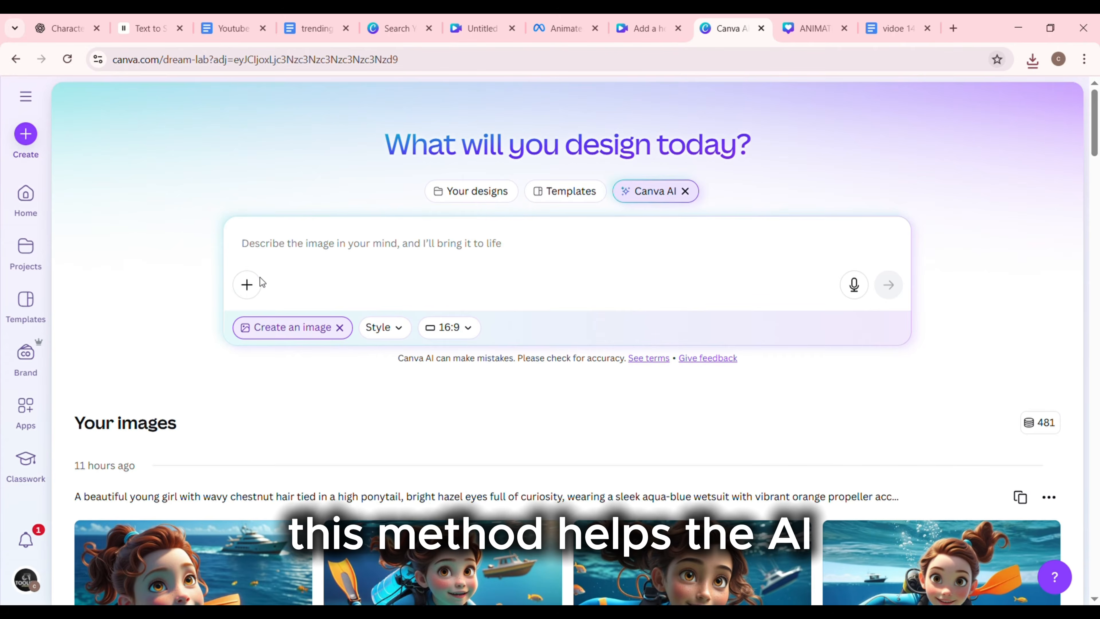
{"action": "left_click", "coordinate": [247, 284]}
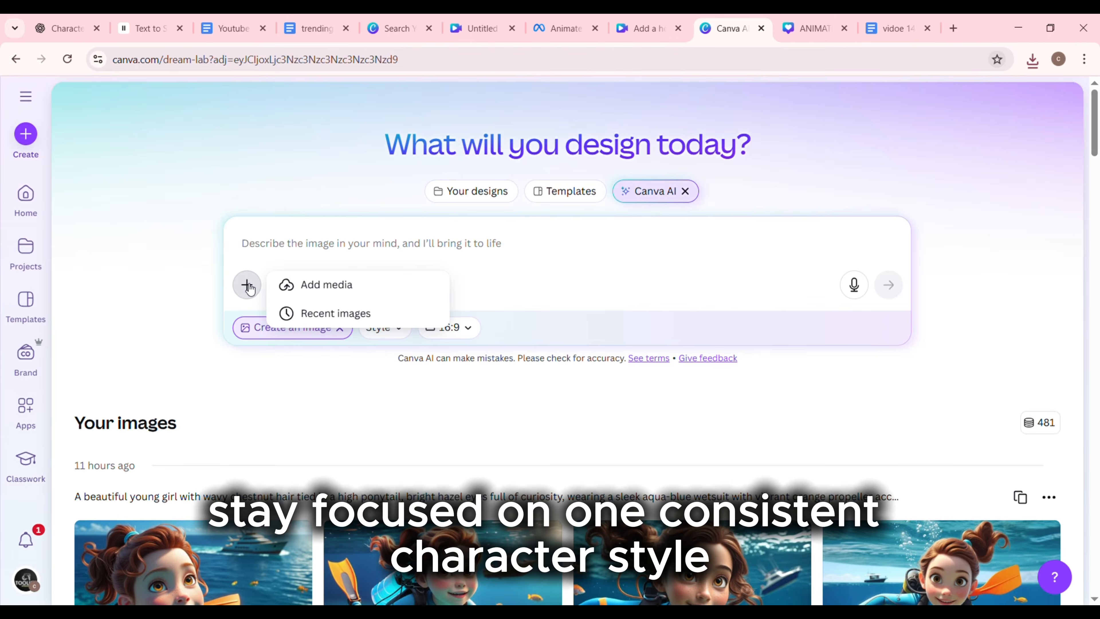
{"action": "left_click", "coordinate": [342, 312]}
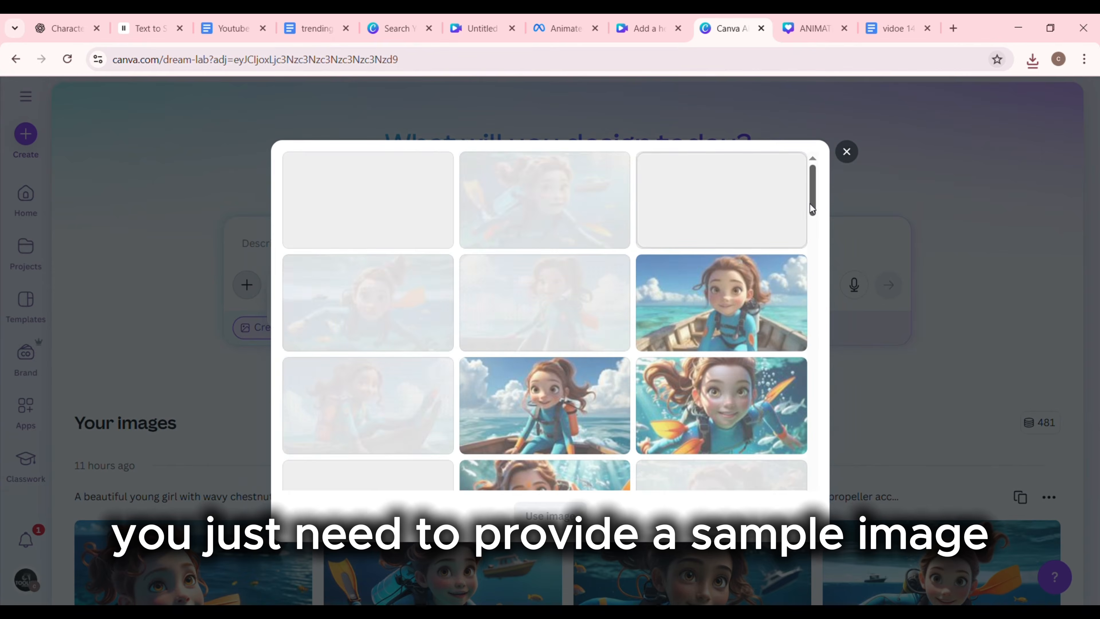
{"action": "left_click_drag", "start_coordinate": [813, 193], "coordinate": [837, 449]}
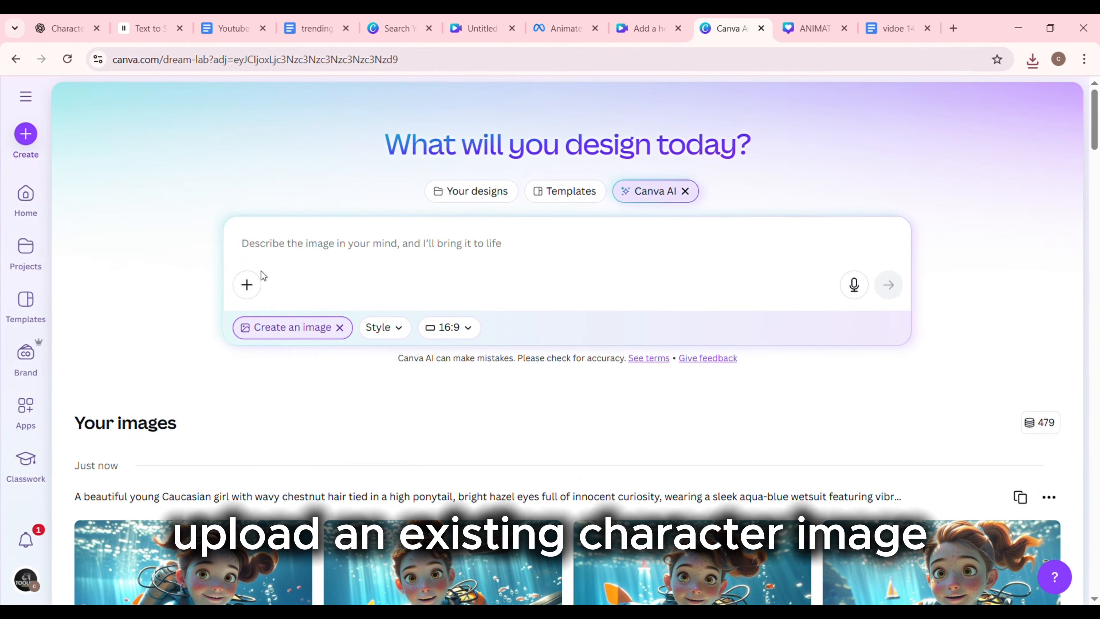
- Attach the uploaded picture of the girl sitting in the boat as the reference image for a new generation
{"action": "left_click", "coordinate": [337, 285]}
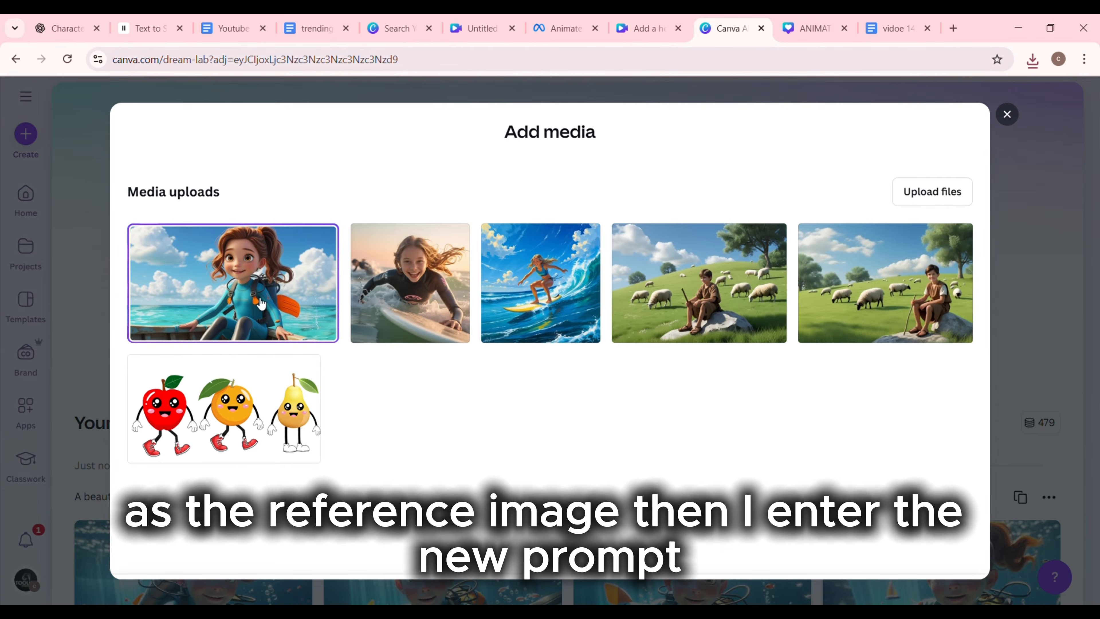
{"action": "left_click", "coordinate": [261, 303]}
{"action": "left_click", "coordinate": [936, 559]}
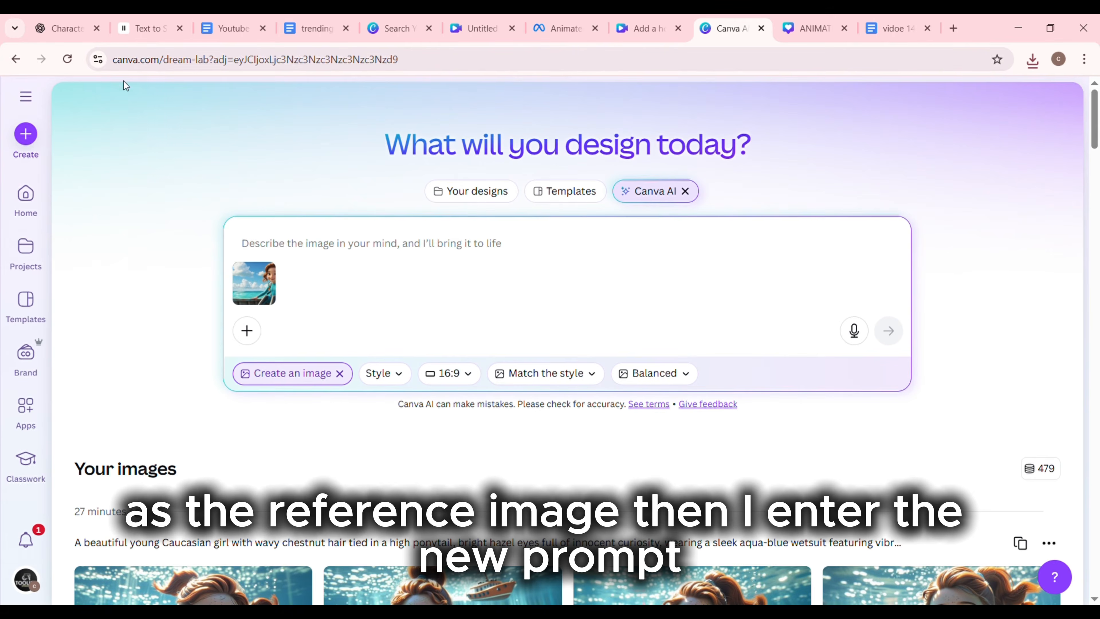
- Copy the "Scene 1 – Sitting in the Boat" prompt from ChatGPT and generate images from it in Canva AI with the attached reference
{"action": "left_click", "coordinate": [65, 28]}
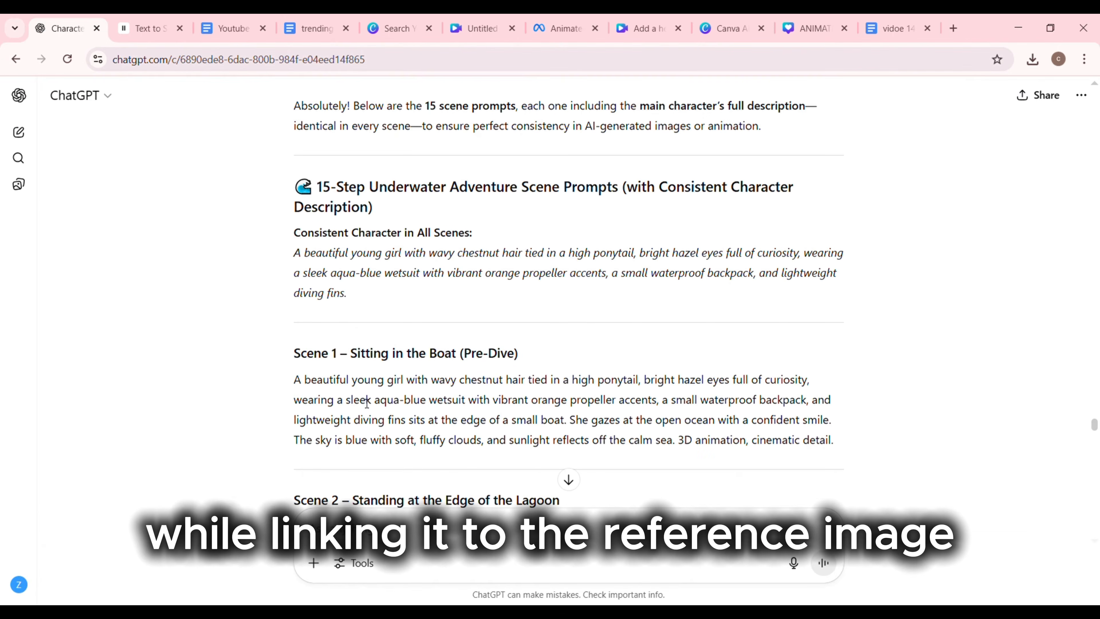
{"action": "left_click_drag", "start_coordinate": [299, 382], "coordinate": [845, 454]}
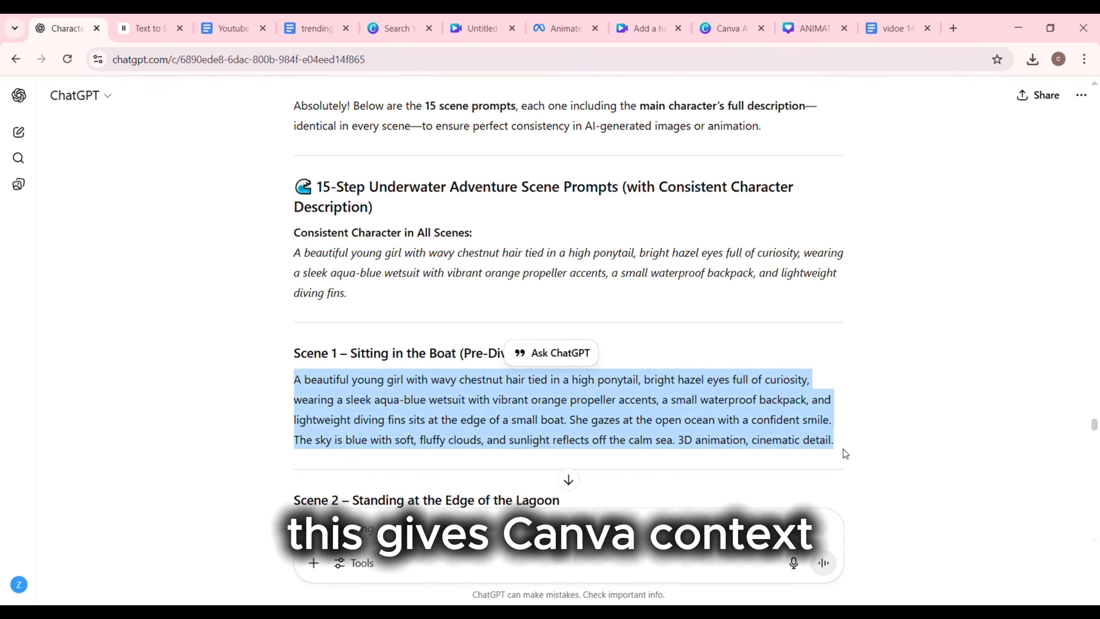
{"action": "left_click", "coordinate": [732, 28]}
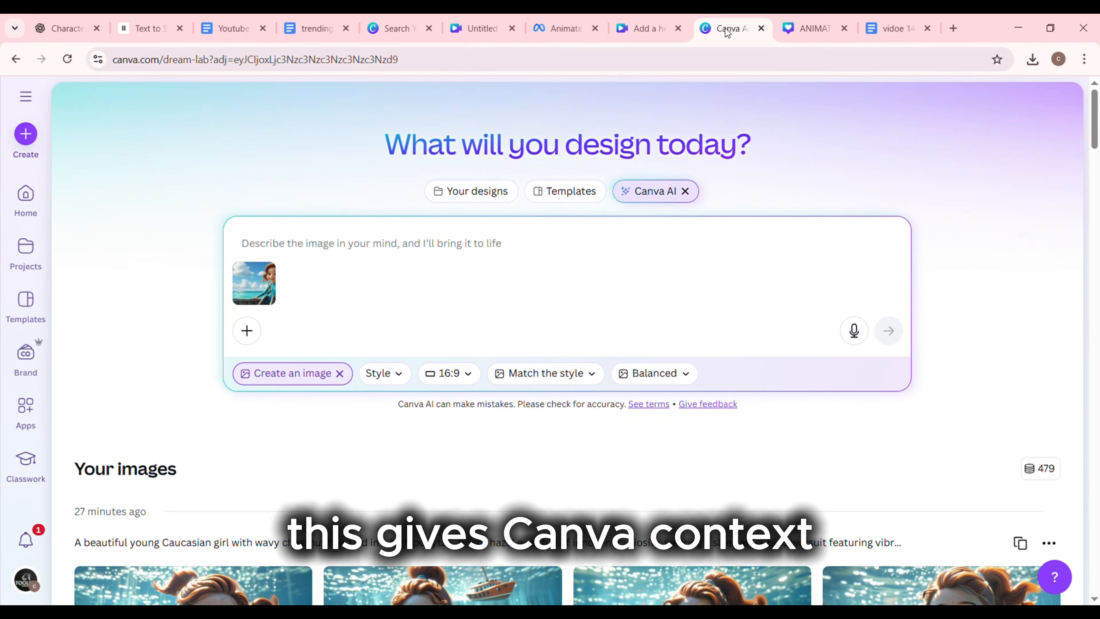
{"action": "left_click", "coordinate": [324, 246]}
{"action": "key", "text": "ctrl+v"}
{"action": "left_click", "coordinate": [899, 377]}
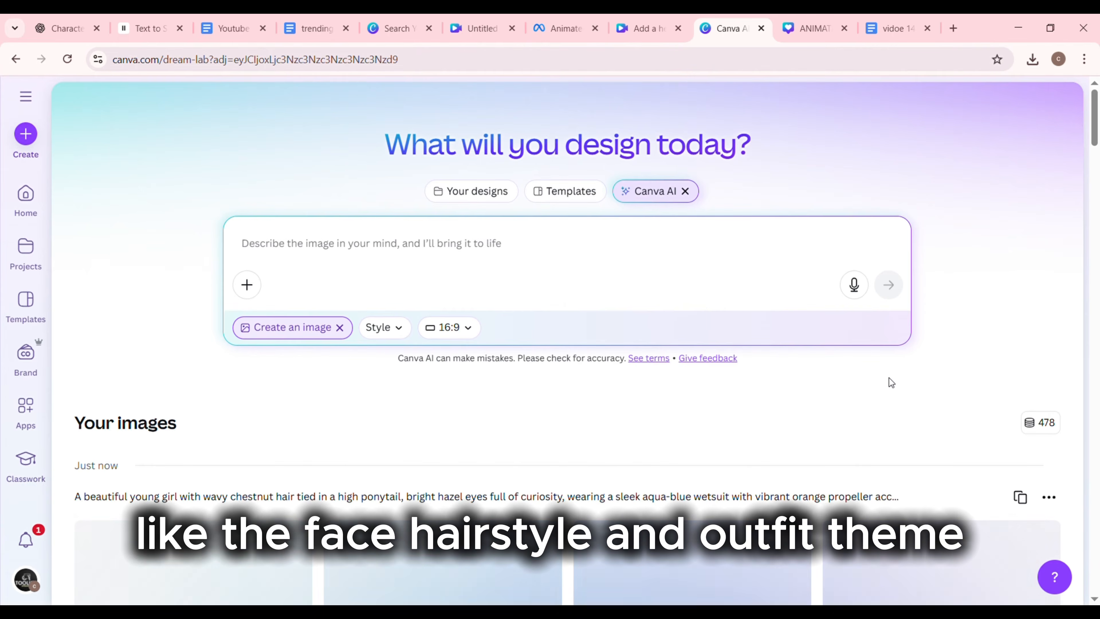
{"action": "left_click_drag", "start_coordinate": [1096, 130], "coordinate": [1096, 145]}
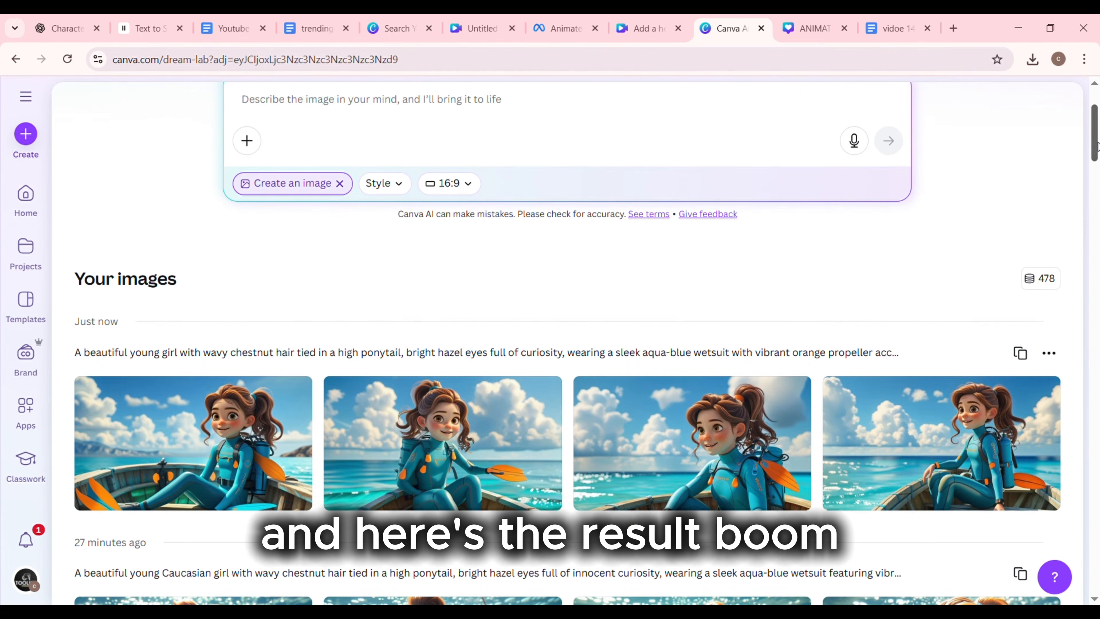
- Add the uploaded boat picture of the girl to the empty Canva AI prompt as the reference image
{"action": "scroll", "coordinate": [564, 187], "scroll_direction": "up", "scroll_amount": 4}
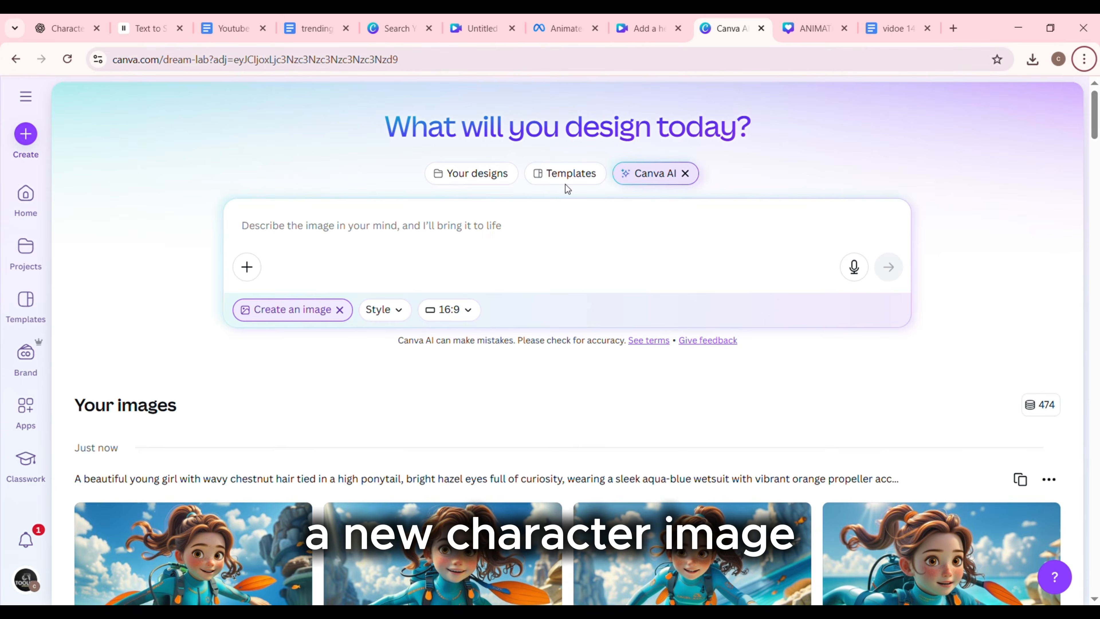
{"action": "left_click", "coordinate": [247, 265]}
{"action": "left_click", "coordinate": [324, 268]}
{"action": "left_click", "coordinate": [234, 282]}
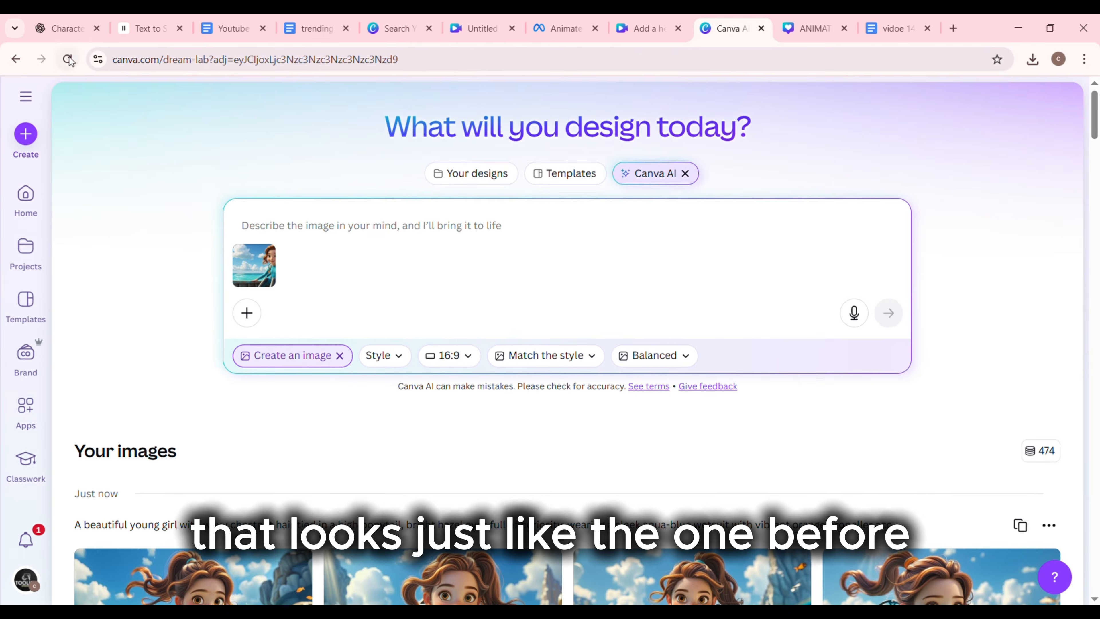
- Copy the "Scene 4 – Shallow Coral with Turtle" prompt from ChatGPT and generate images from it in Canva AI with the attached reference
{"action": "left_click", "coordinate": [65, 28]}
{"action": "scroll", "coordinate": [567, 303], "scroll_direction": "down", "scroll_amount": 4}
{"action": "left_click_drag", "start_coordinate": [294, 177], "coordinate": [603, 251]}
{"action": "key", "text": "ctrl+c"}
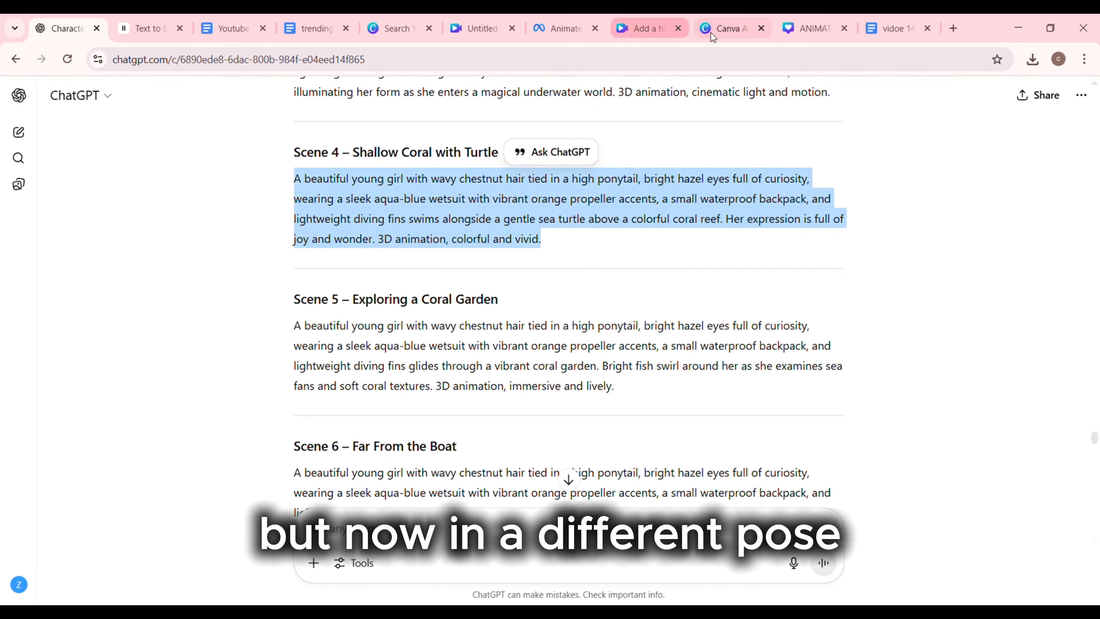
{"action": "left_click", "coordinate": [712, 33]}
{"action": "key", "text": "ctrl+v"}
{"action": "left_click", "coordinate": [889, 344]}
- Reattach the uploaded picture of the girl in the boat as the reference for another scene
{"action": "left_click", "coordinate": [246, 265]}
{"action": "left_click", "coordinate": [322, 266]}
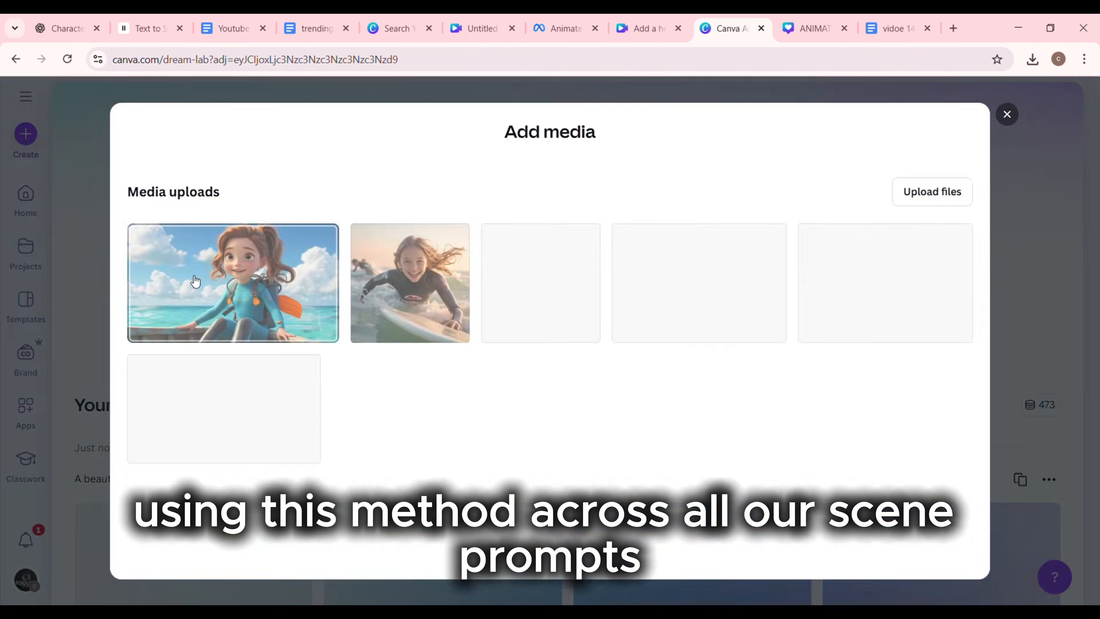
{"action": "left_click", "coordinate": [195, 282]}
{"action": "left_click", "coordinate": [937, 557]}
- Copy the "Scene 5 – Exploring a Coral Garden" prompt from ChatGPT and generate images from it in Canva AI with the attached reference
{"action": "left_click", "coordinate": [65, 28]}
{"action": "left_click_drag", "start_coordinate": [295, 325], "coordinate": [632, 389]}
{"action": "key", "text": "ctrl+c"}
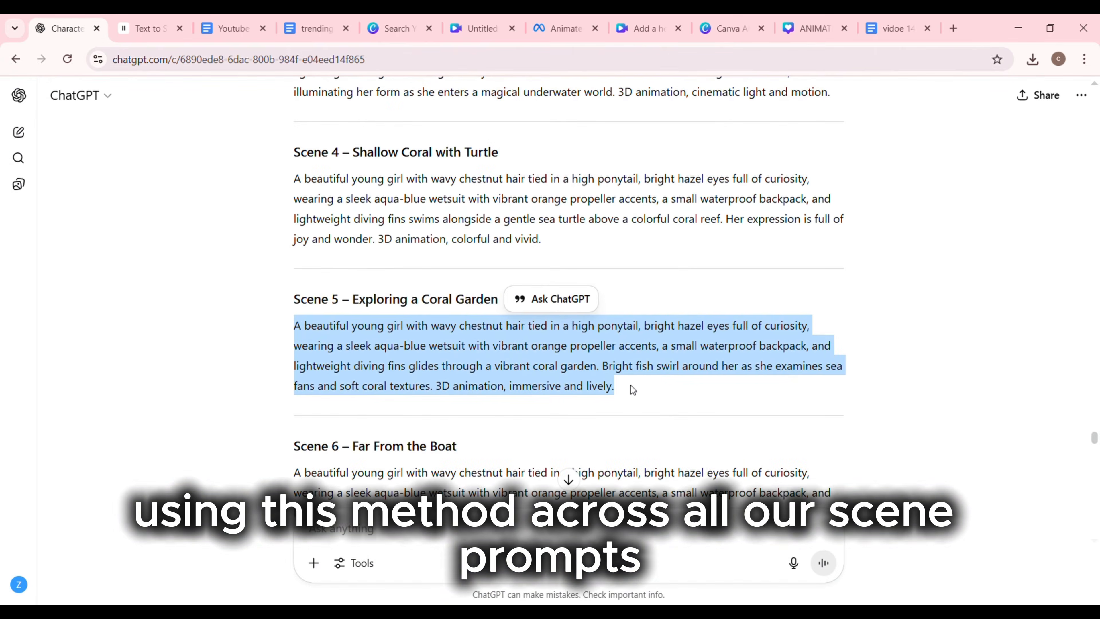
{"action": "left_click", "coordinate": [724, 29]}
{"action": "left_click", "coordinate": [309, 226]}
{"action": "key", "text": "ctrl+v"}
{"action": "left_click", "coordinate": [888, 344]}
- Attach the uploaded boat picture of the girl again as the reference image in the new prompt
{"action": "mouse_move", "coordinate": [1094, 121]}
{"action": "left_mouse_down"}
{"action": "mouse_move", "coordinate": [1094, 144]}
{"action": "mouse_move", "coordinate": [1088, 116]}
{"action": "left_mouse_up"}
{"action": "left_click", "coordinate": [247, 285]}
{"action": "left_click", "coordinate": [216, 282]}
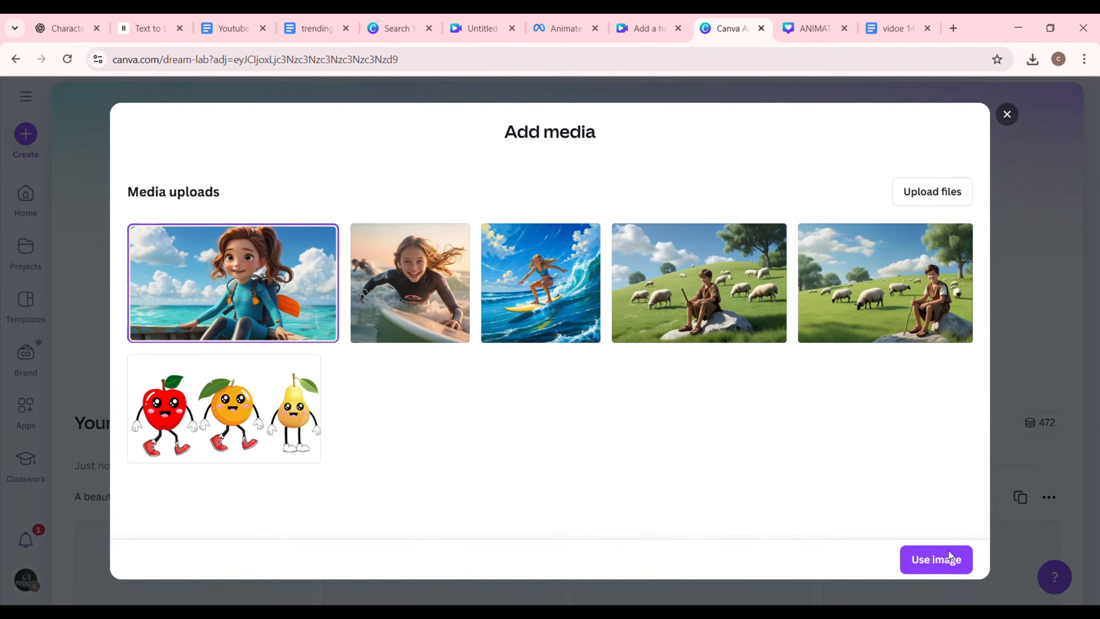
{"action": "left_click", "coordinate": [936, 560]}
- Copy the "Scene 6 – Far From the Boat" prompt from ChatGPT and generate images from it in Canva AI with the attached reference
{"action": "left_click", "coordinate": [65, 28]}
{"action": "scroll", "coordinate": [1094, 437], "scroll_direction": "down", "scroll_amount": 6}
{"action": "left_click_drag", "start_coordinate": [295, 200], "coordinate": [678, 268]}
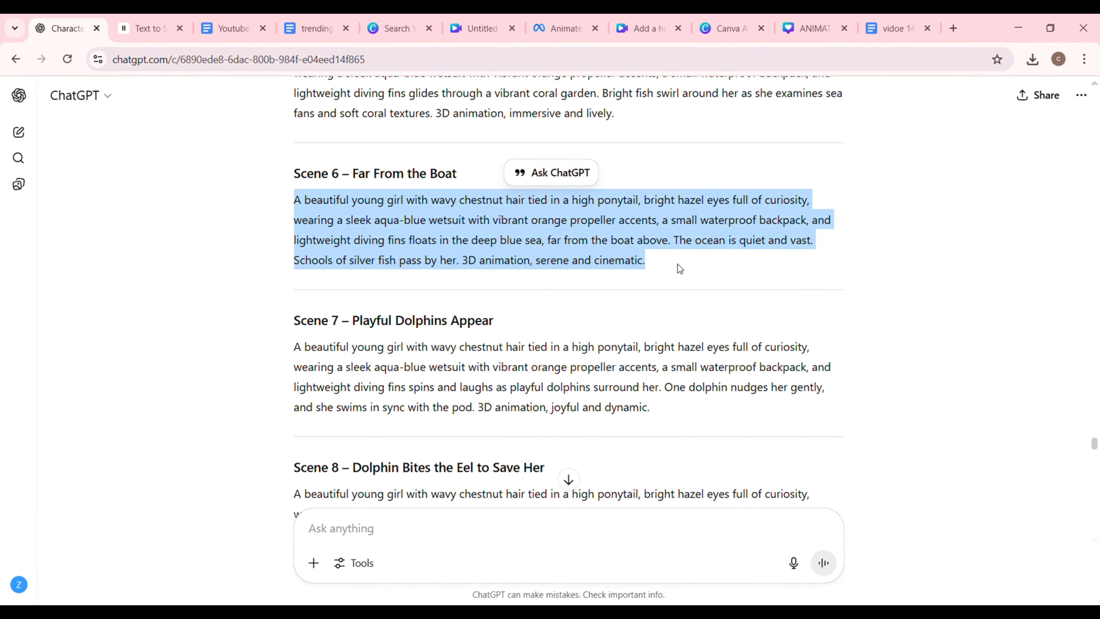
{"action": "key", "text": "ctrl+c"}
{"action": "left_click", "coordinate": [724, 28]}
{"action": "left_click", "coordinate": [319, 243]}
{"action": "key", "text": "ctrl+v"}
{"action": "key", "text": "Return"}
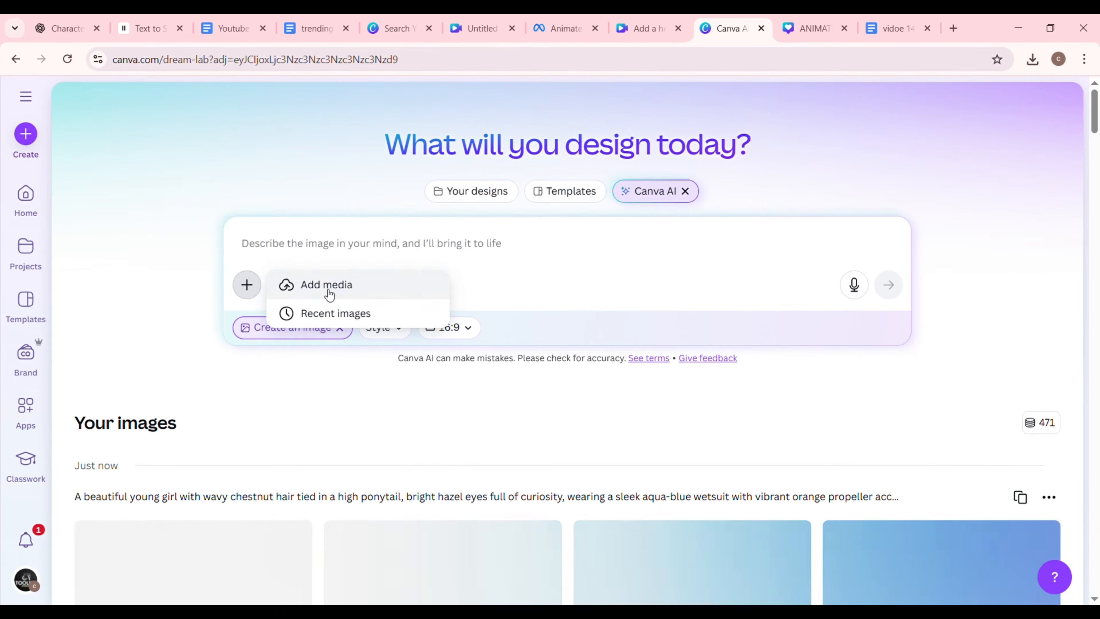
- Use the uploaded picture of the girl in the boat as the reference image once more
{"action": "left_click", "coordinate": [329, 284]}
{"action": "left_click", "coordinate": [233, 282]}
{"action": "left_click", "coordinate": [935, 579]}
- Copy the "Scene 7 – Playful Dolphins Appear" prompt from ChatGPT and generate images from it in Canva AI with the attached reference
{"action": "left_click", "coordinate": [65, 28]}
{"action": "left_click_drag", "start_coordinate": [294, 346], "coordinate": [644, 411]}
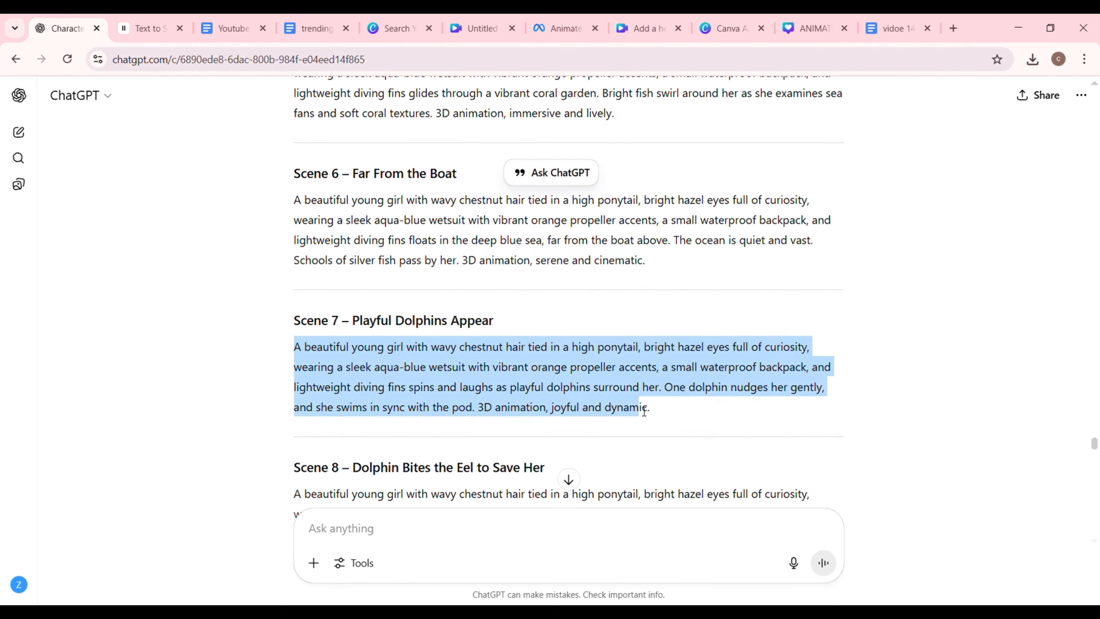
{"action": "key", "text": "ctrl+c"}
{"action": "left_click", "coordinate": [724, 28]}
{"action": "left_click", "coordinate": [368, 256]}
{"action": "key", "text": "ctrl+v"}
{"action": "key", "text": "Return"}
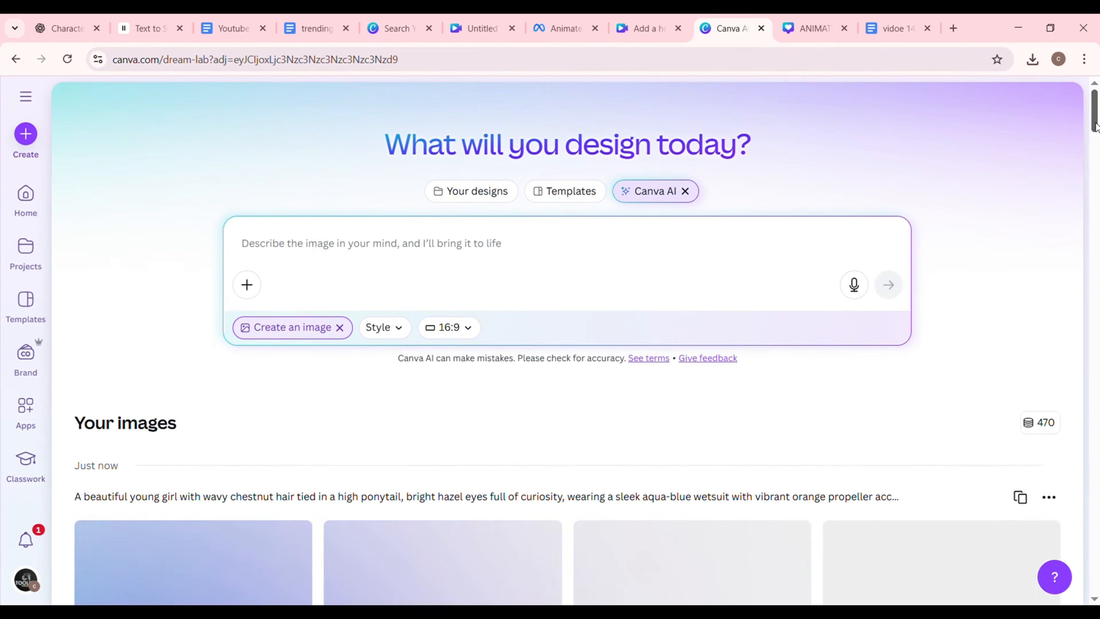
- Review the generated scene image sets for a consistent face, hairstyle and wetsuit
{"action": "scroll", "coordinate": [1095, 156], "scroll_direction": "down", "scroll_amount": 8}
{"action": "scroll", "coordinate": [1096, 156], "scroll_direction": "up", "scroll_amount": 10}
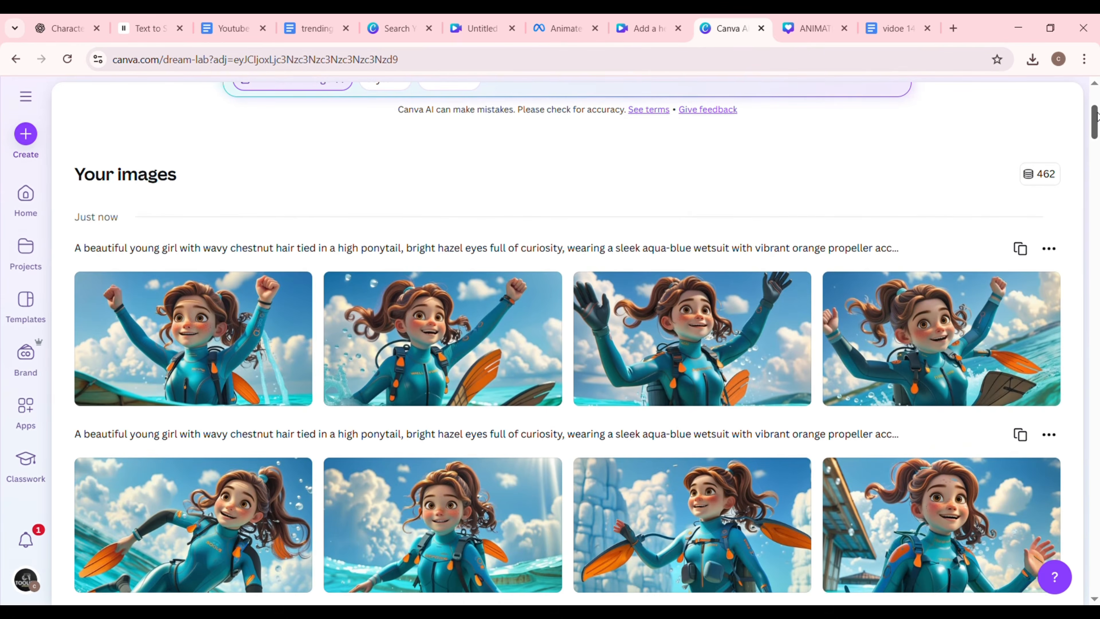
{"action": "scroll", "coordinate": [1097, 125], "scroll_direction": "down", "scroll_amount": 5}
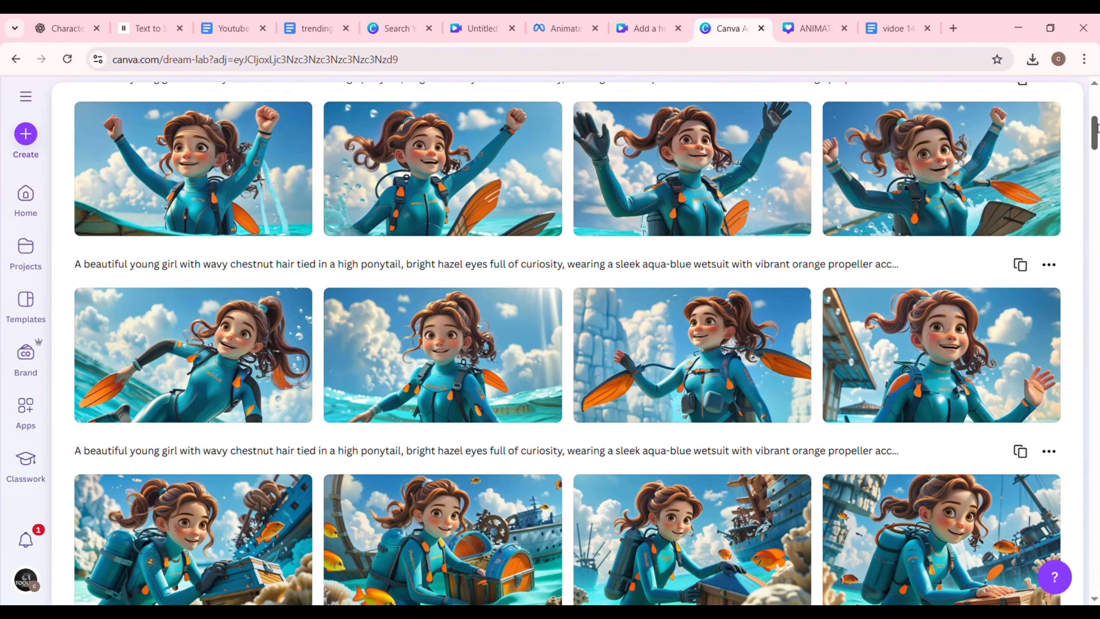
{"action": "left_click_drag", "start_coordinate": [1097, 126], "coordinate": [1098, 319]}
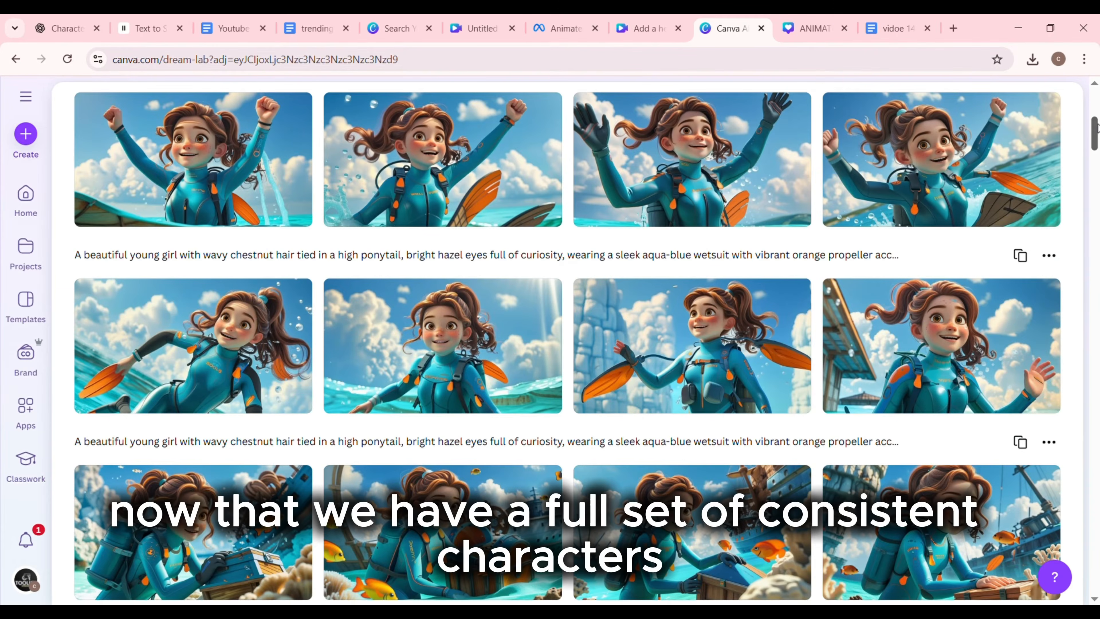
{"action": "left_click_drag", "start_coordinate": [1097, 126], "coordinate": [1098, 225]}
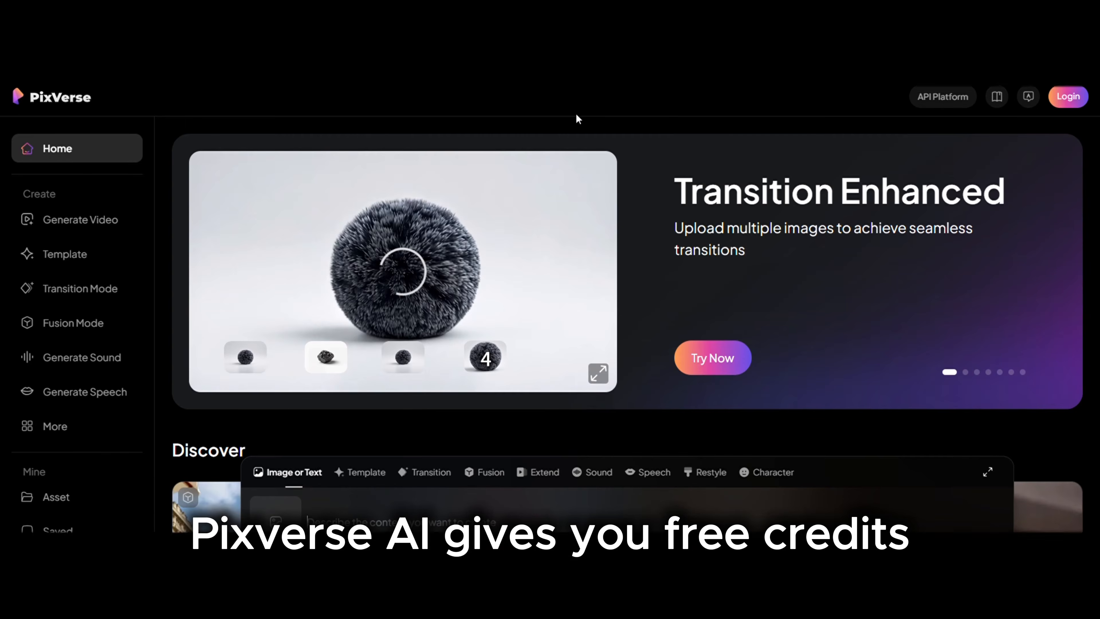
- Log in to PixVerse, open image-to-video generation and open the camera movement options
{"action": "left_click", "coordinate": [1068, 96]}
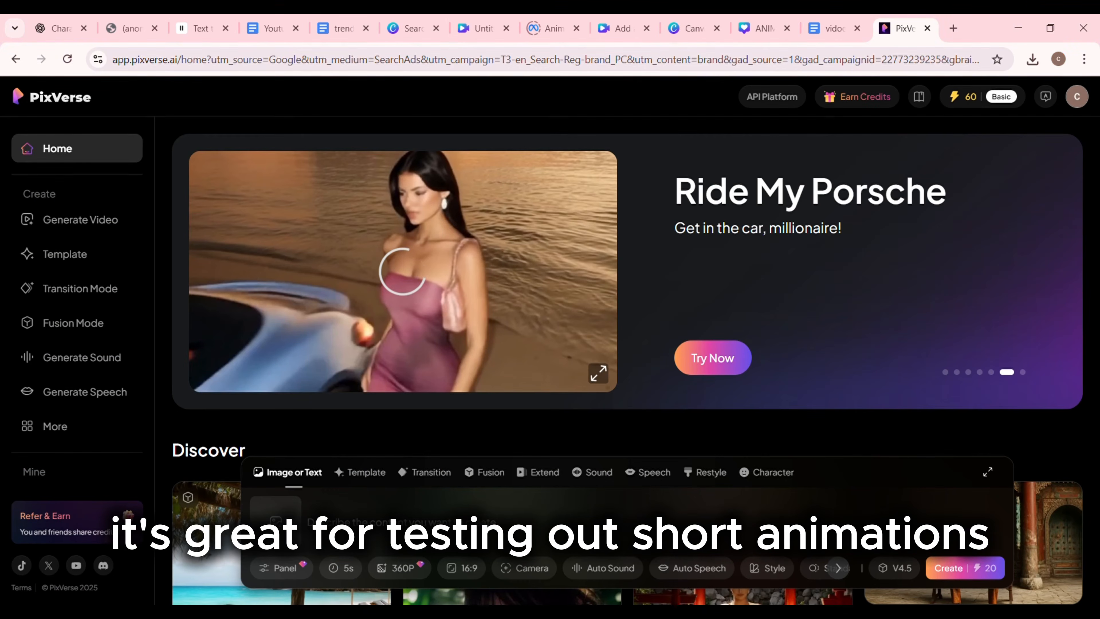
{"action": "left_click", "coordinate": [104, 225]}
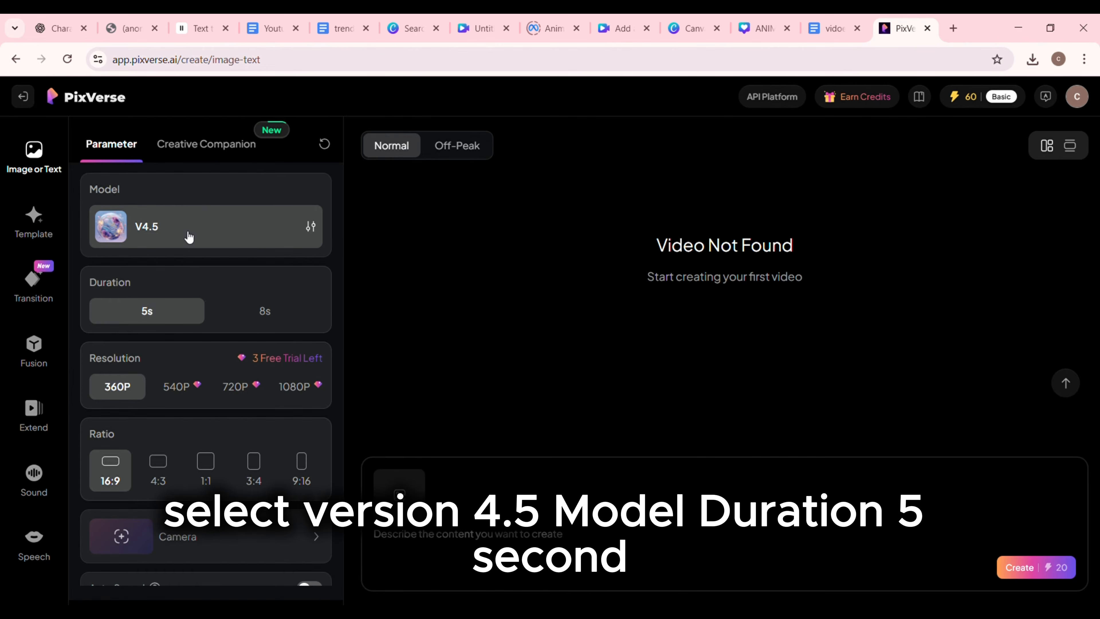
{"action": "mouse_move", "coordinate": [147, 392]}
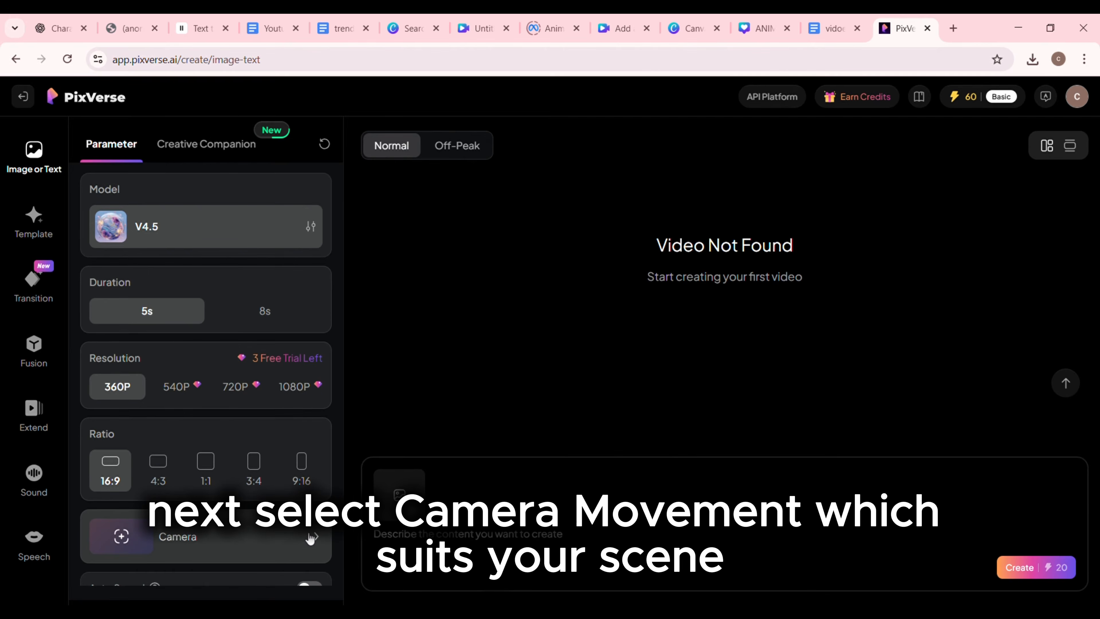
{"action": "left_click", "coordinate": [326, 542]}
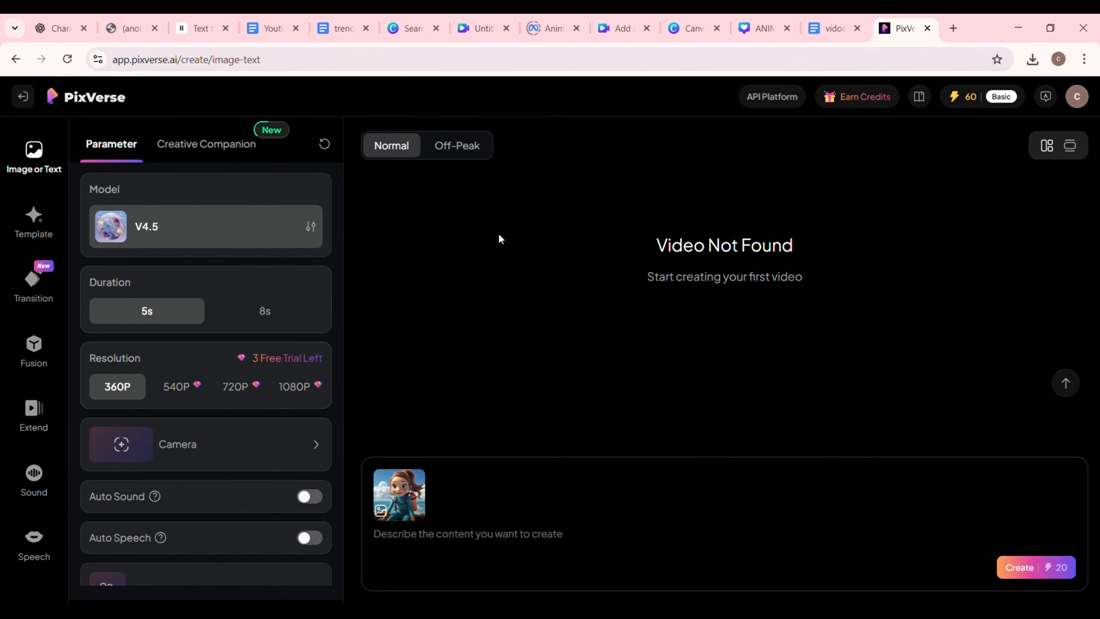
- Copy the Scene 1 prompt from ChatGPT and create a PixVerse video from it with the picture of the girl in the boat
{"action": "left_click_drag", "start_coordinate": [294, 213], "coordinate": [840, 313]}
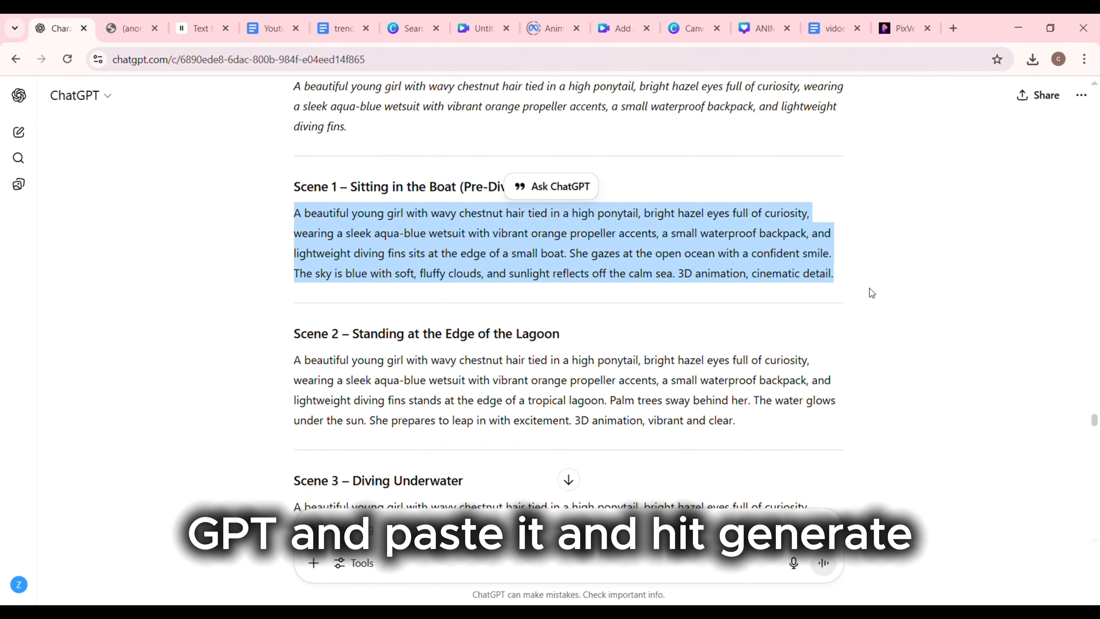
{"action": "left_click", "coordinate": [899, 28]}
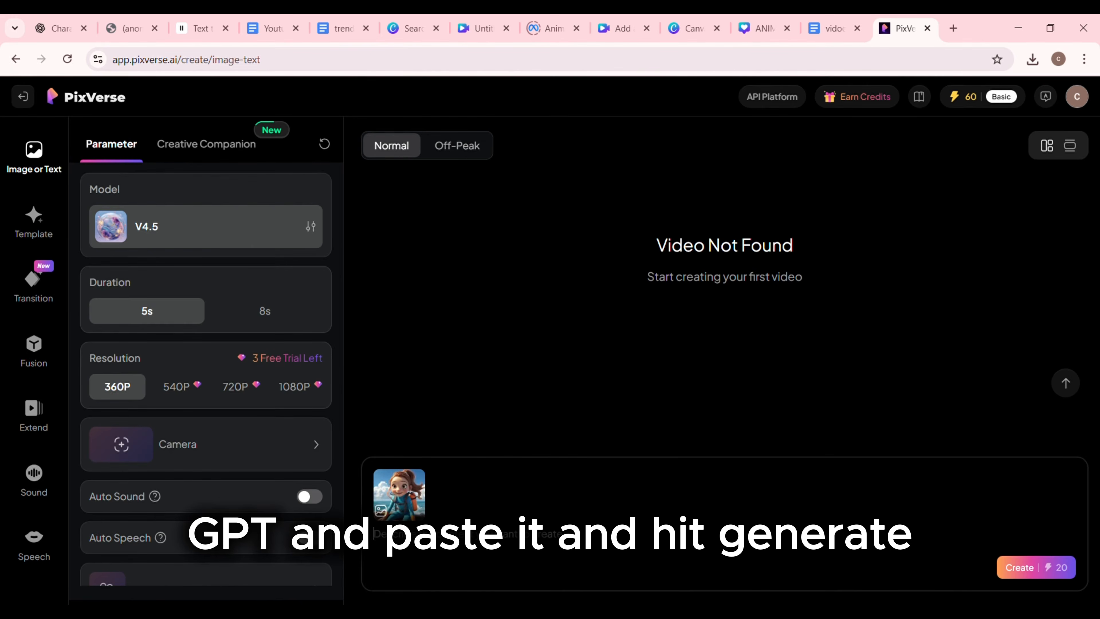
{"action": "left_click", "coordinate": [1020, 568]}
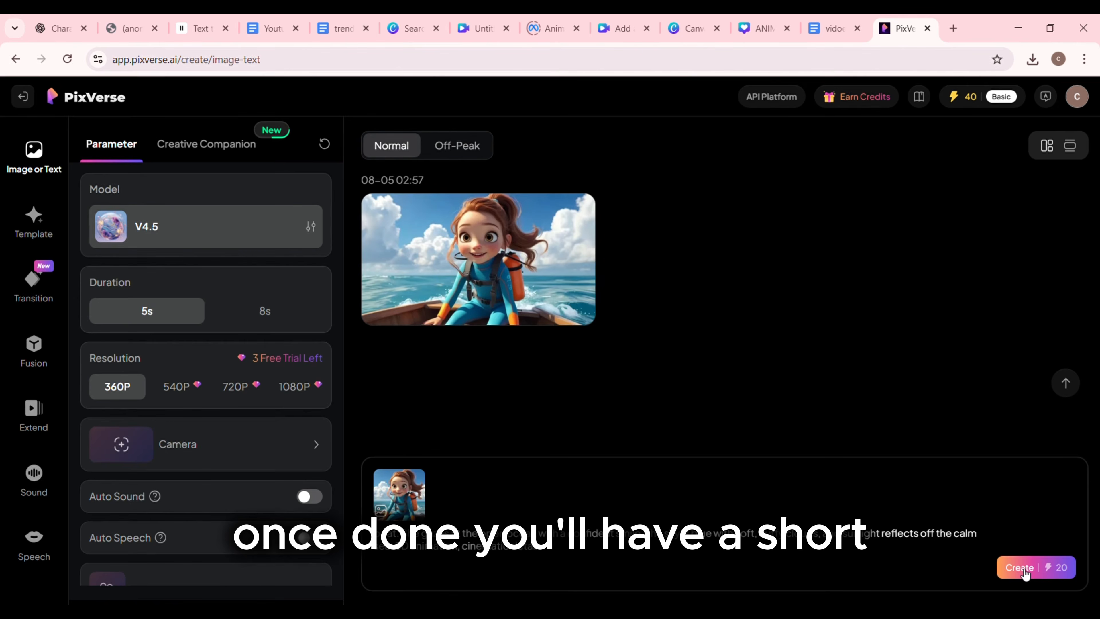
{"action": "left_click", "coordinate": [540, 297]}
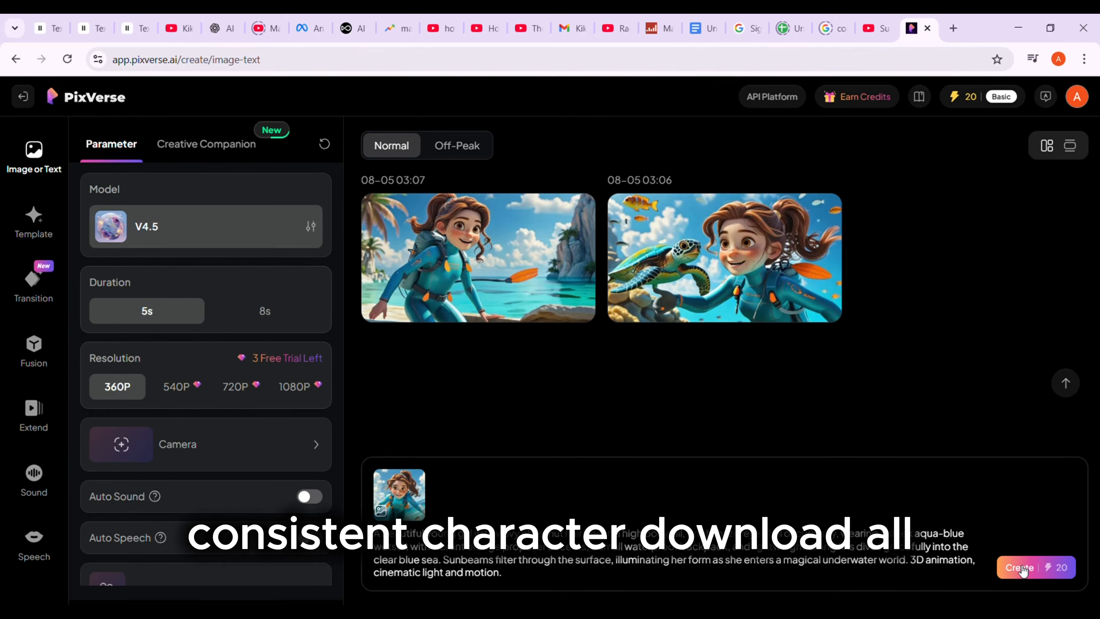
- Create the video of the girl diving into the clear blue sea from the attached image and the Scene 3 prompt
{"action": "left_click", "coordinate": [1020, 568]}
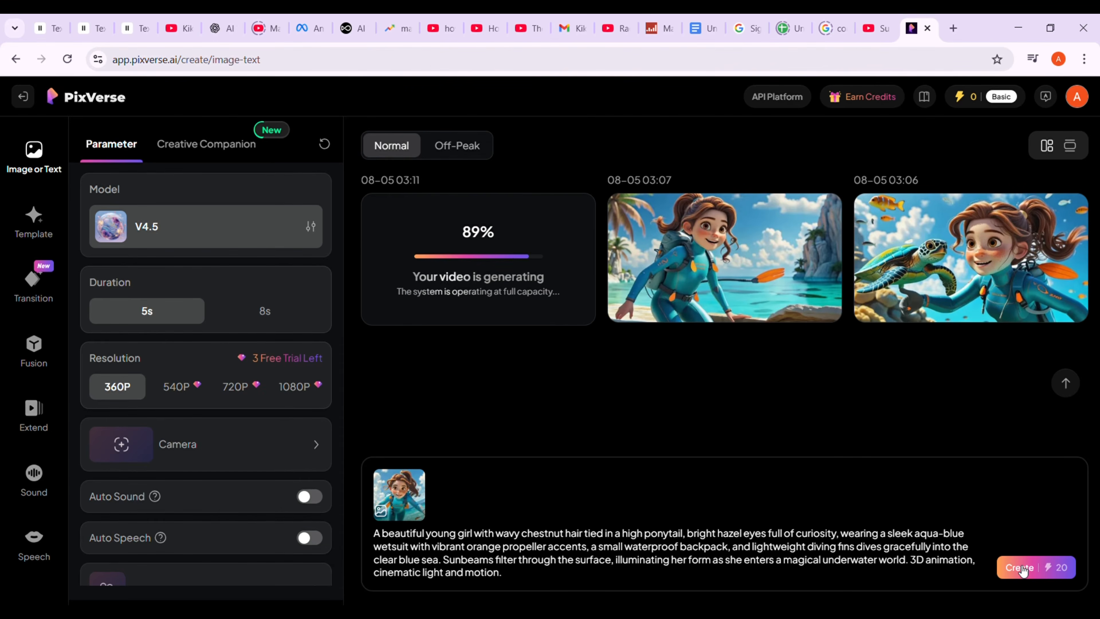
- View the newly generated PixVerse video of the girl diving into the sea
{"action": "left_click", "coordinate": [502, 281]}
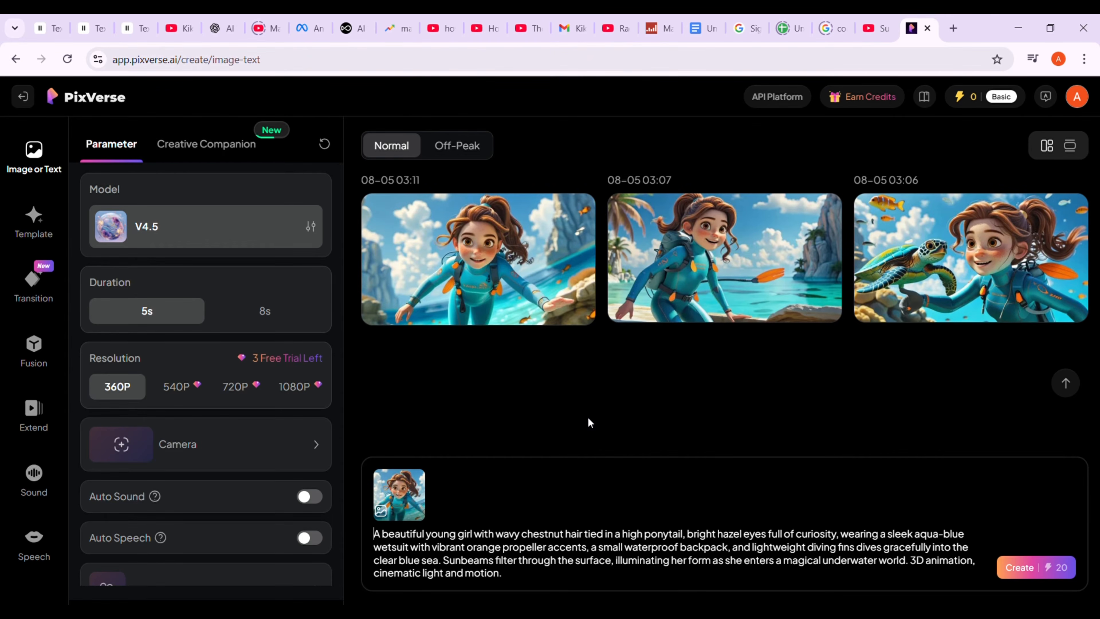
{"action": "left_click", "coordinate": [578, 311]}
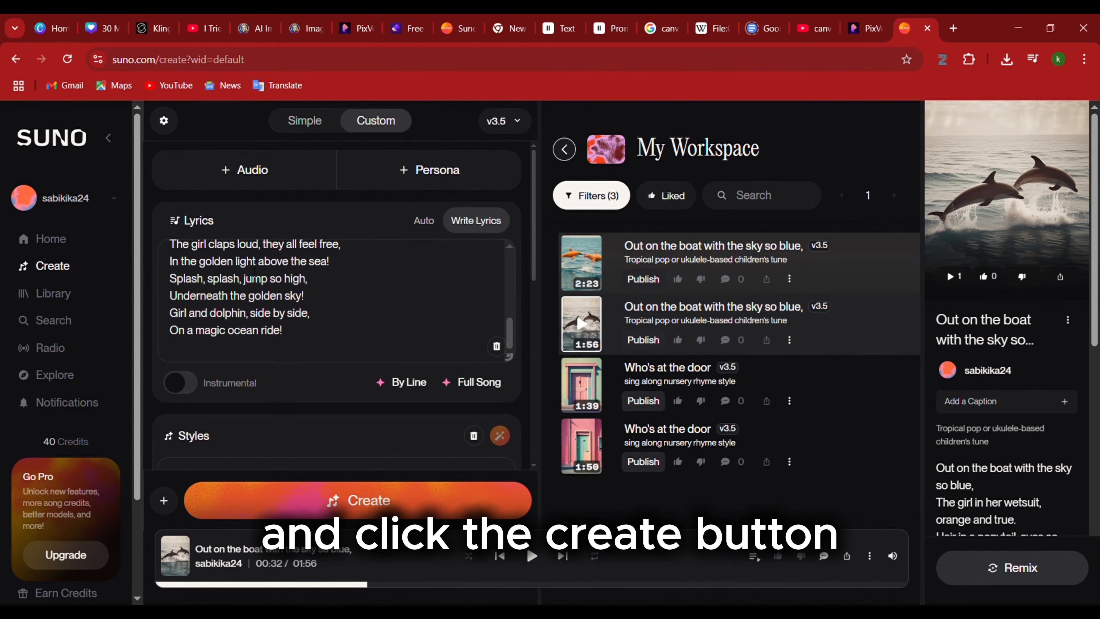
- Switch to Suno, check the boat-and-dolphin lyrics and create the song in the style "Tropical pop or ukulele-based children's tune"
{"action": "left_click_drag", "start_coordinate": [513, 334], "coordinate": [507, 254]}
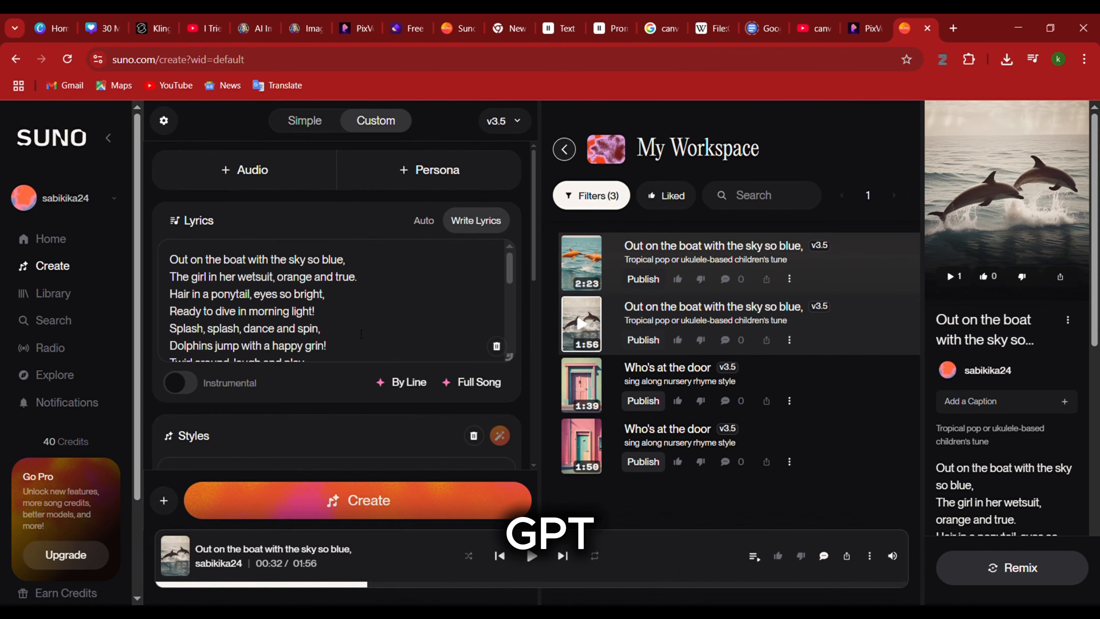
{"action": "left_click_drag", "start_coordinate": [506, 273], "coordinate": [514, 357]}
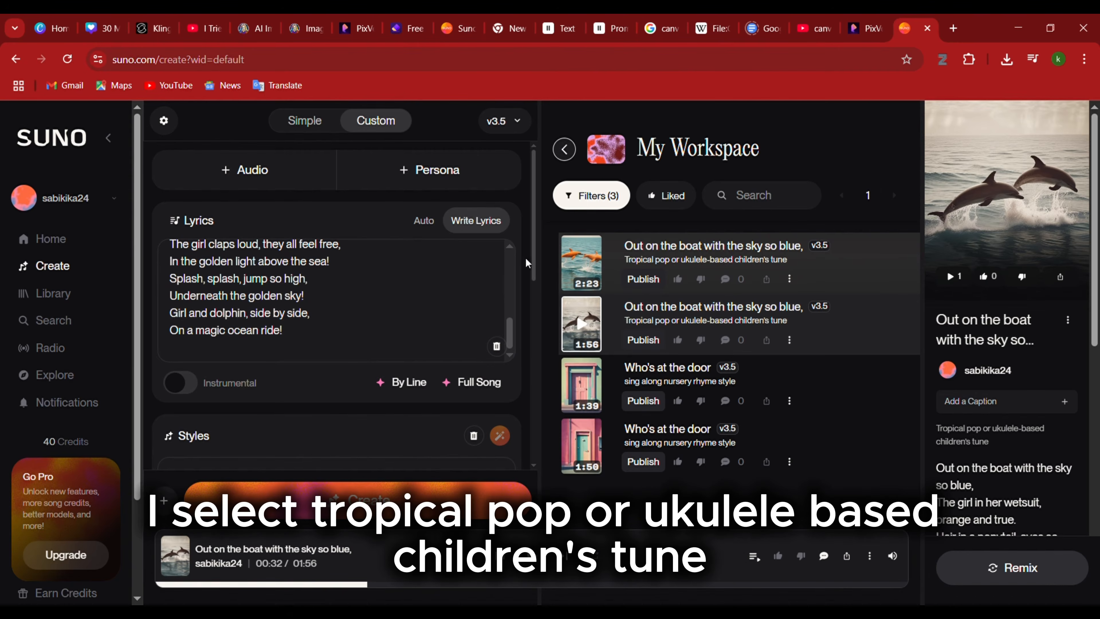
{"action": "left_click_drag", "start_coordinate": [531, 258], "coordinate": [493, 309]}
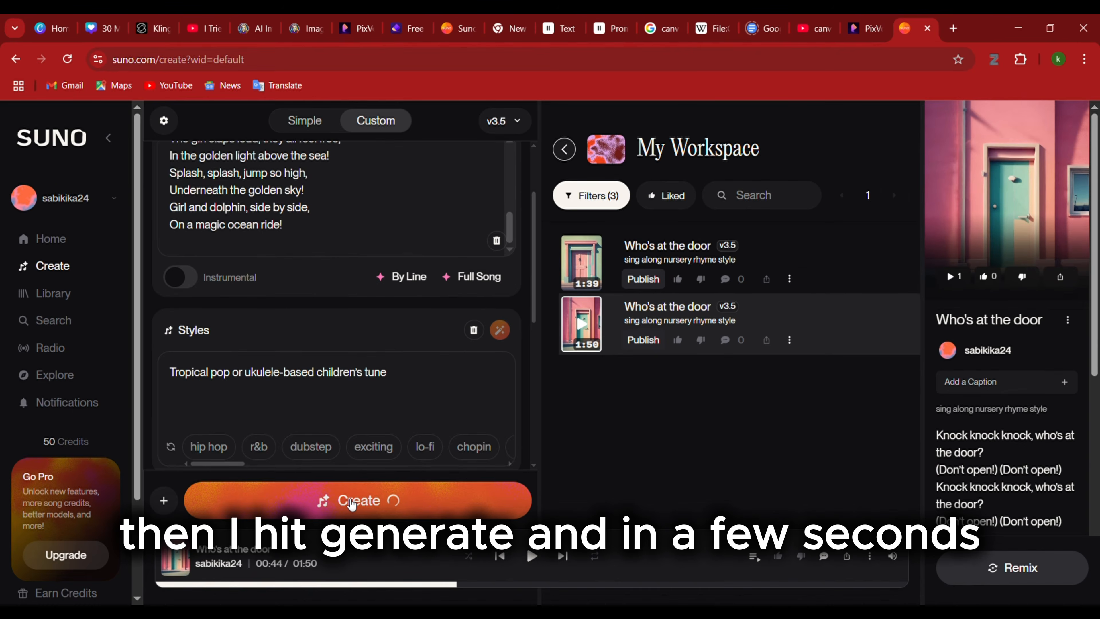
{"action": "left_click", "coordinate": [352, 503]}
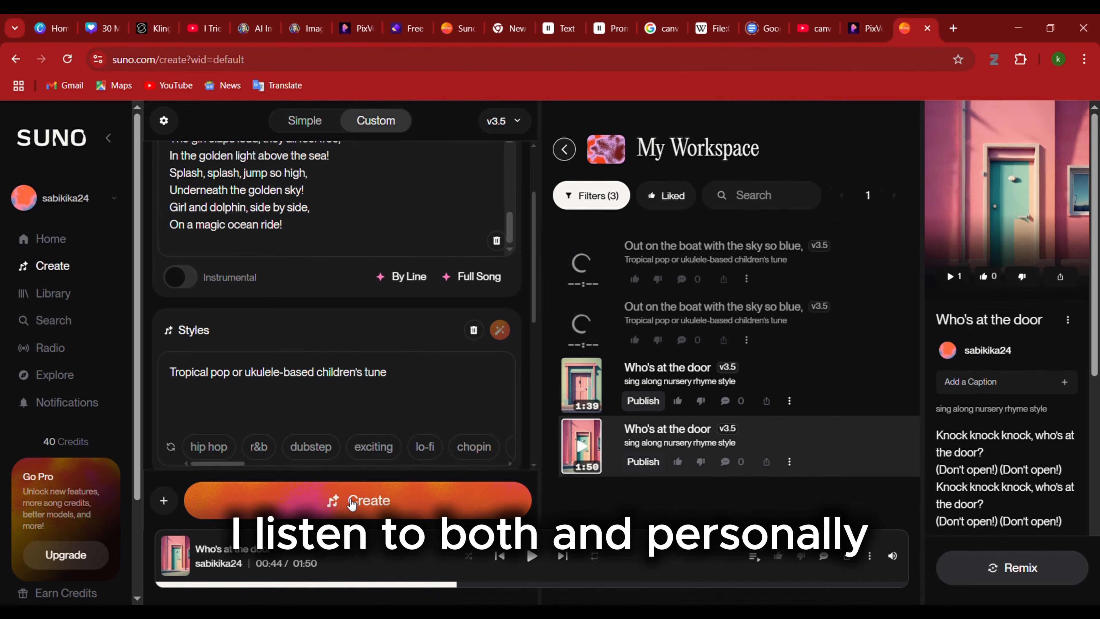
- Play the first generated version of "Out on the boat with the sky so blue," and open its download options
{"action": "left_click", "coordinate": [585, 263]}
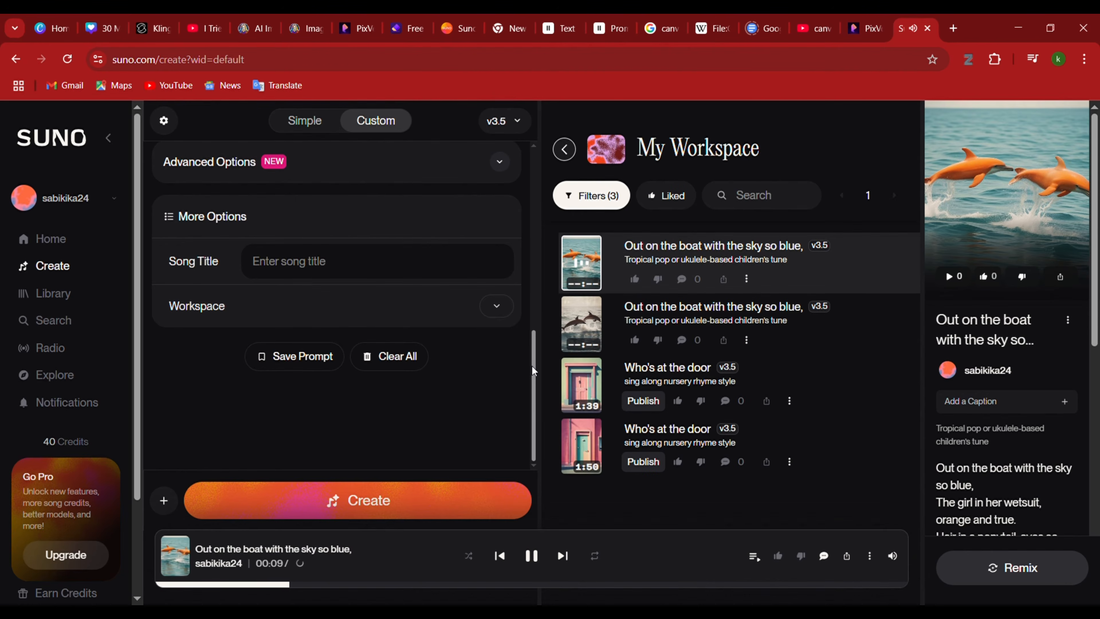
{"action": "left_click_drag", "start_coordinate": [538, 373], "coordinate": [536, 168]}
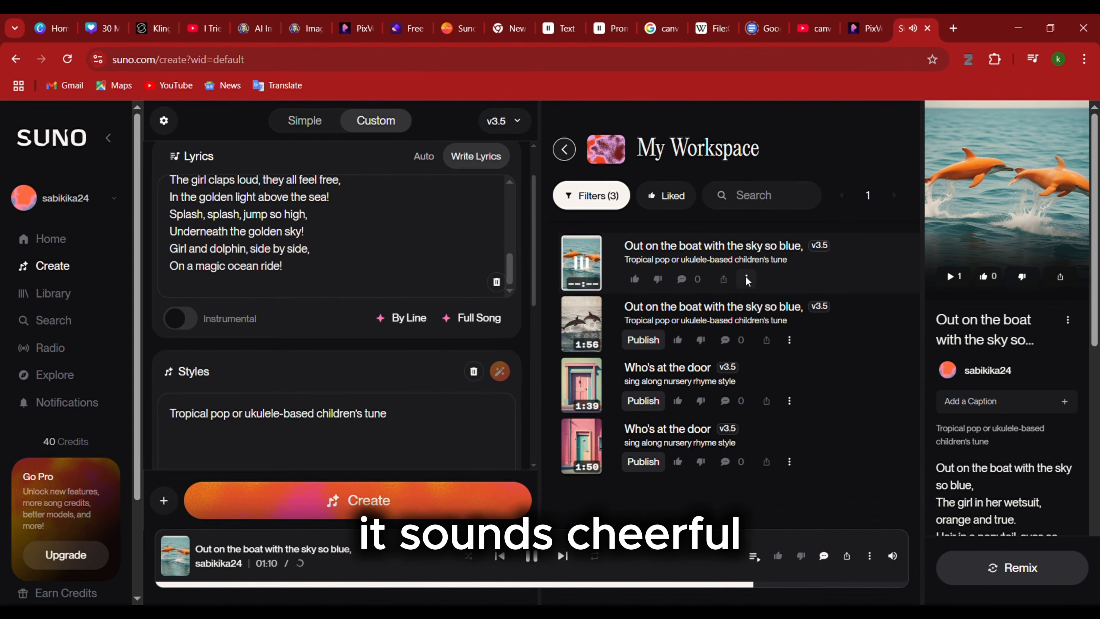
{"action": "left_click", "coordinate": [745, 279]}
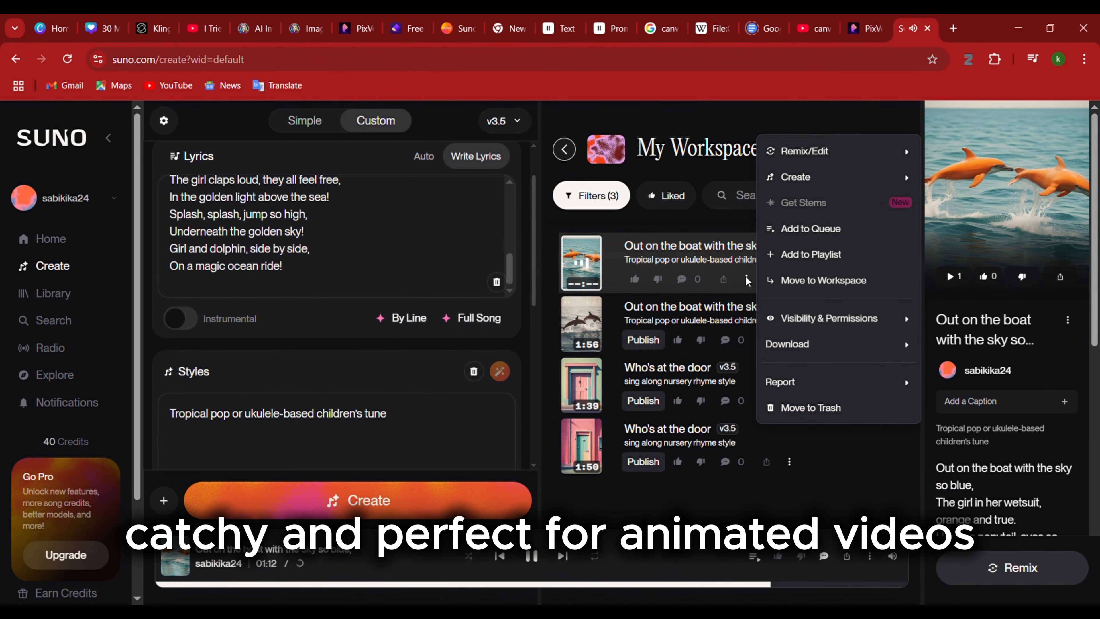
{"action": "mouse_move", "coordinate": [793, 350]}
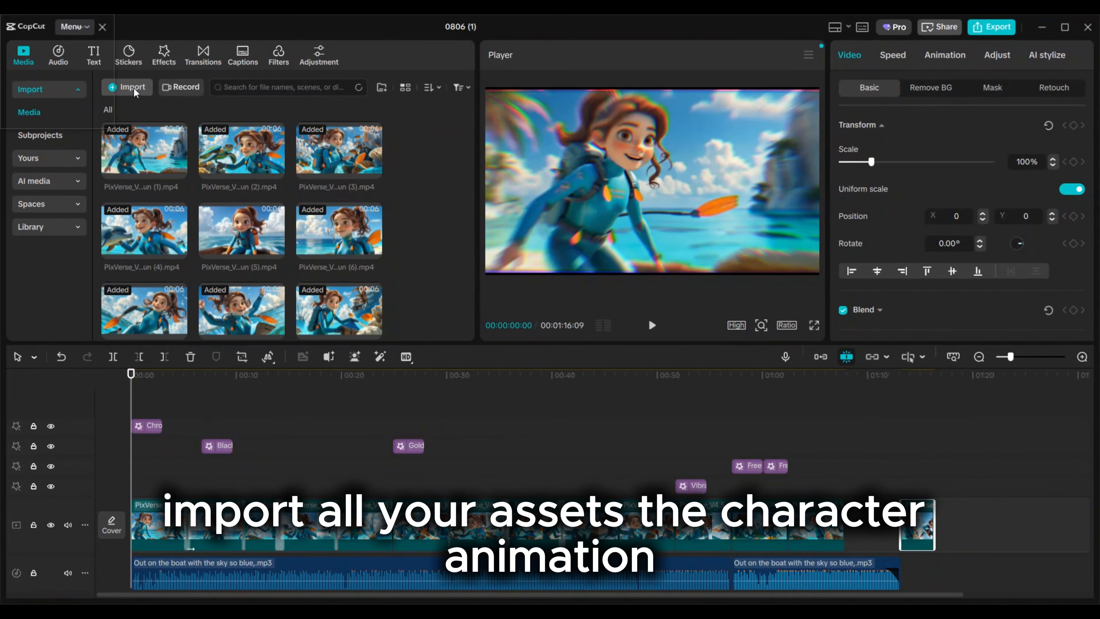
- Switch to CapCut, select the downloaded song MP3 in the media import and place a PixVerse clip at the end of the video track
{"action": "left_click", "coordinate": [127, 87]}
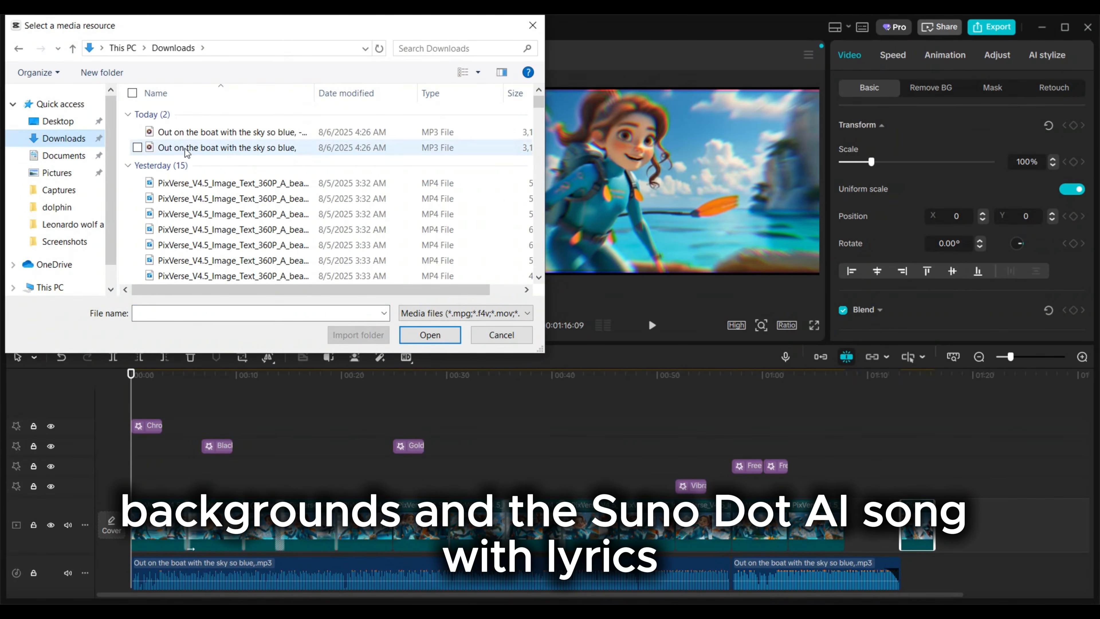
{"action": "left_click", "coordinate": [189, 151]}
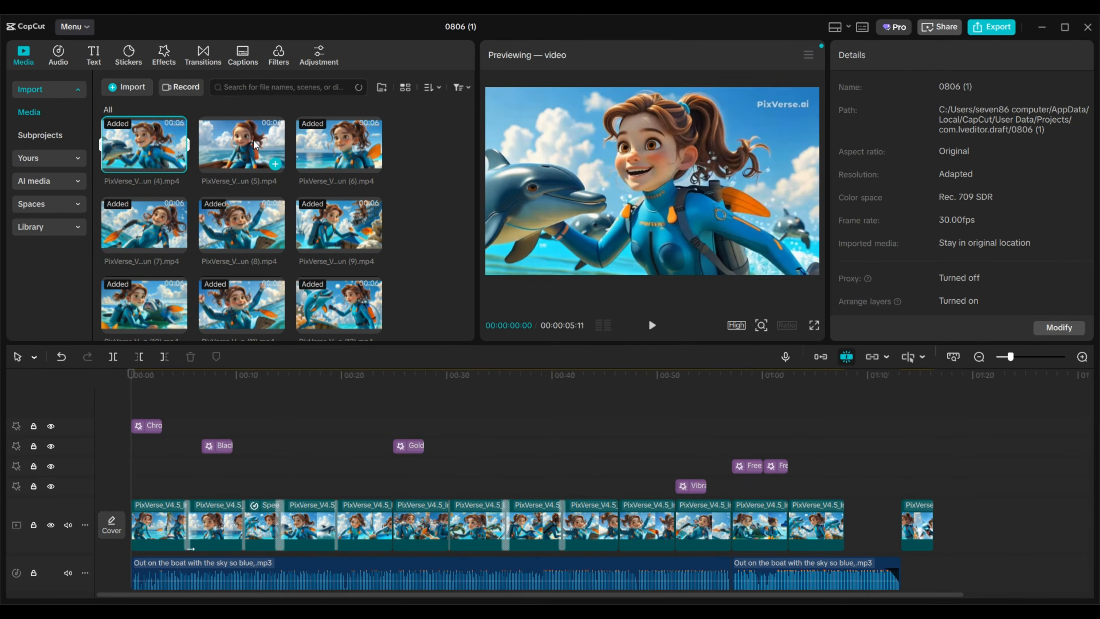
{"action": "left_click_drag", "start_coordinate": [144, 143], "coordinate": [946, 538]}
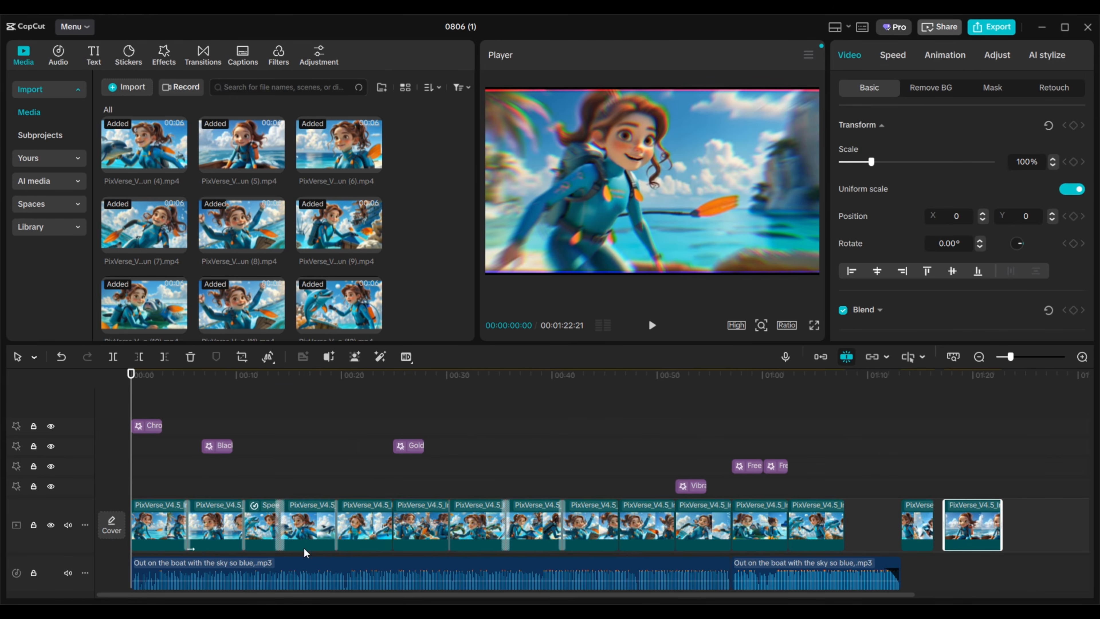
- Look over the available transitions and video effects for the edit
{"action": "mouse_move", "coordinate": [284, 151]}
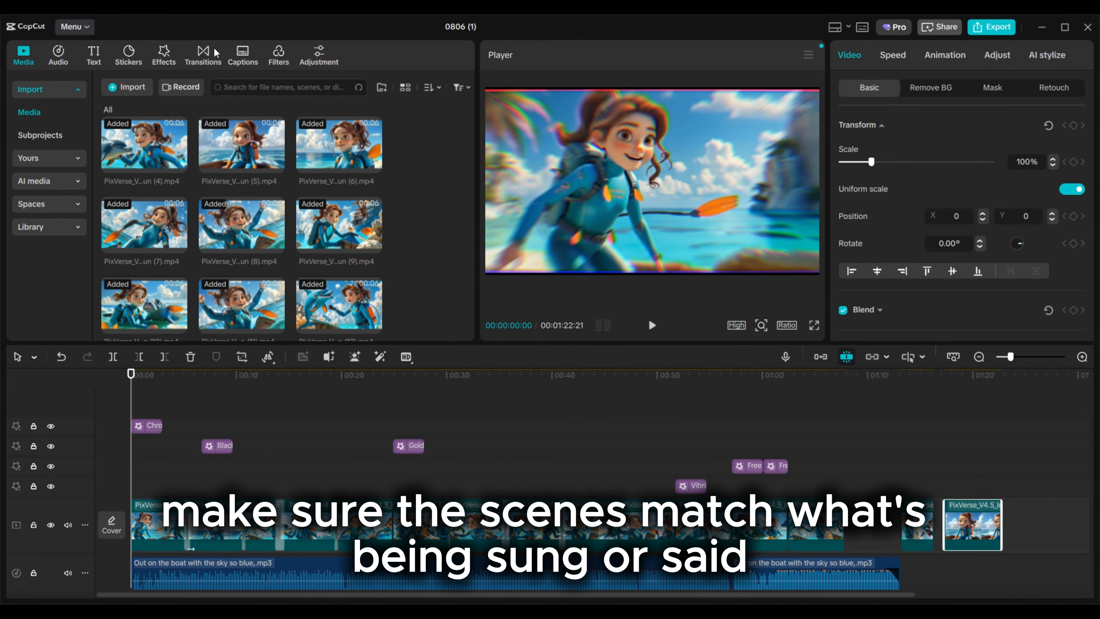
{"action": "left_click", "coordinate": [204, 54]}
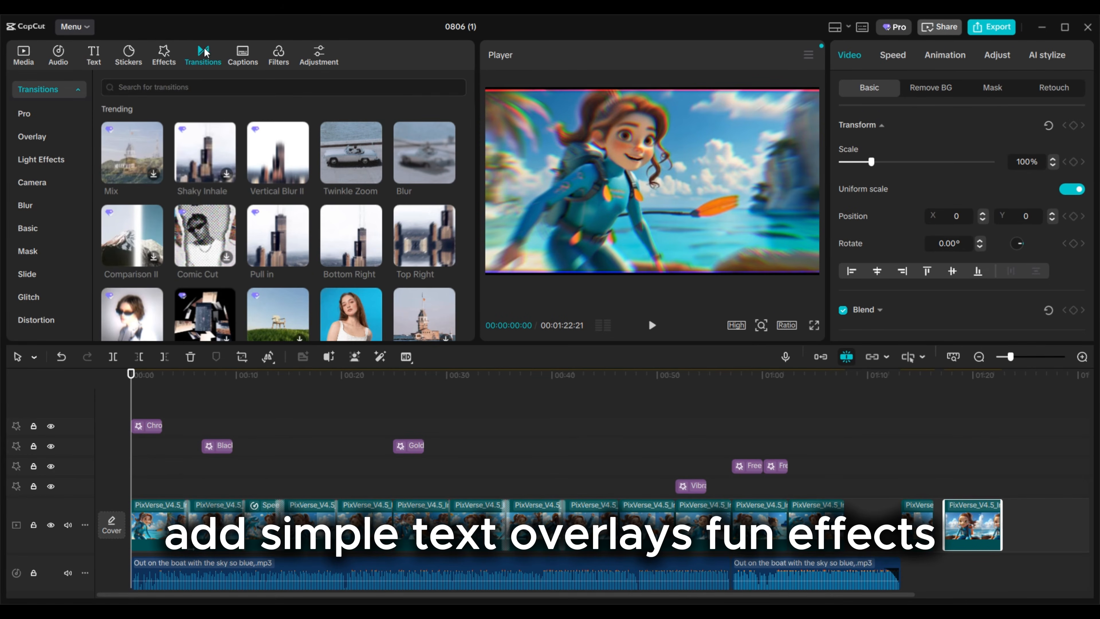
{"action": "left_click", "coordinate": [164, 54]}
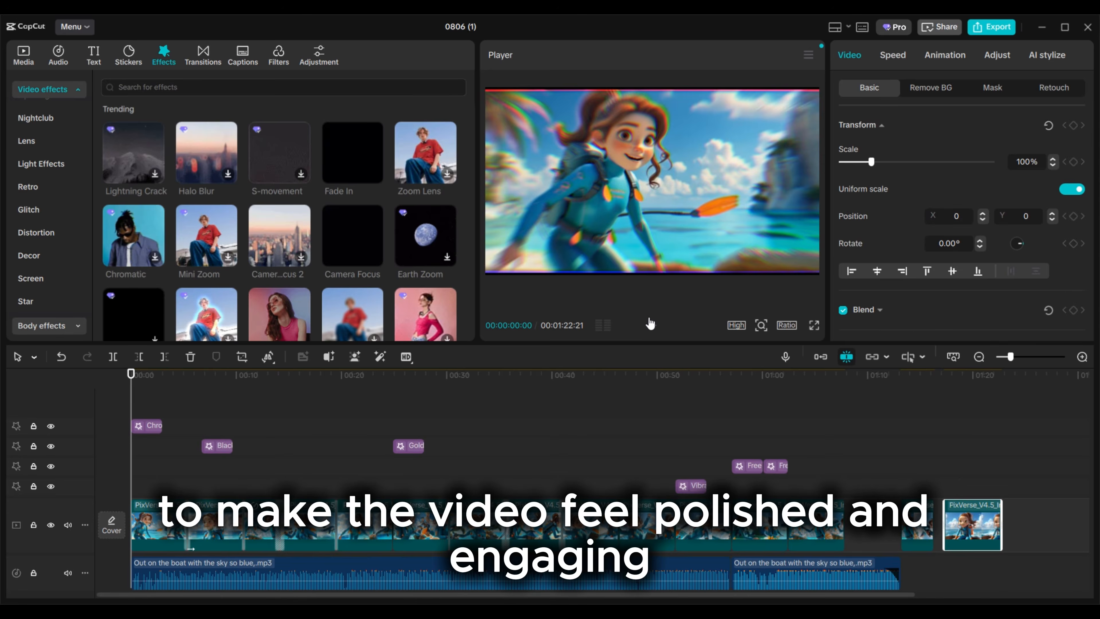
- Preview the first seconds of the edited video and open the export settings
{"action": "left_click", "coordinate": [650, 326]}
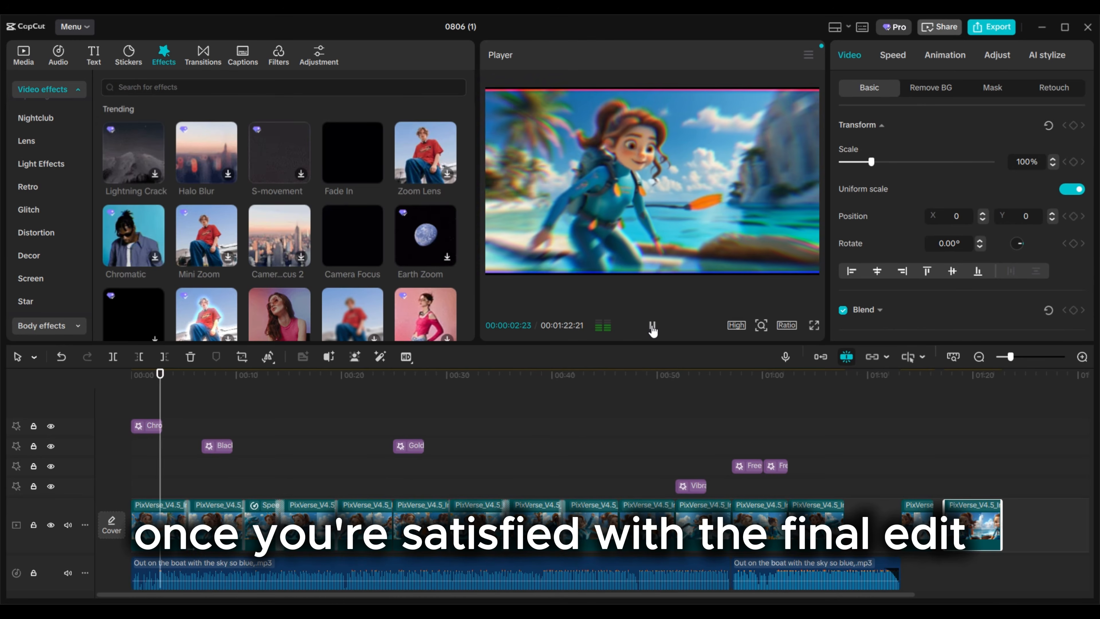
{"action": "left_click", "coordinate": [653, 324]}
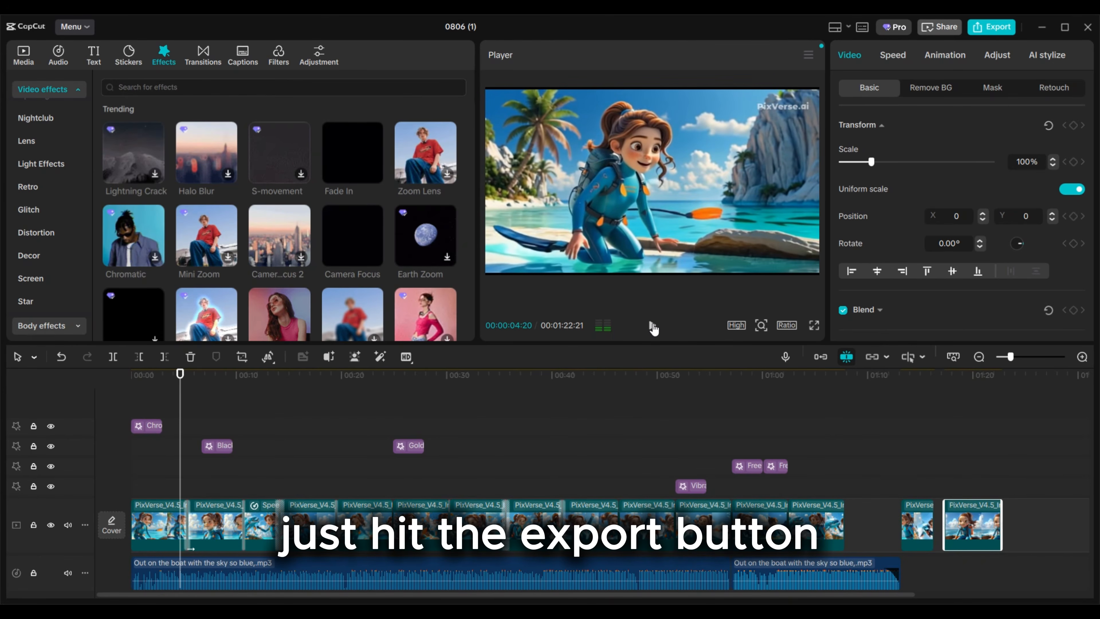
{"action": "left_click", "coordinate": [992, 29]}
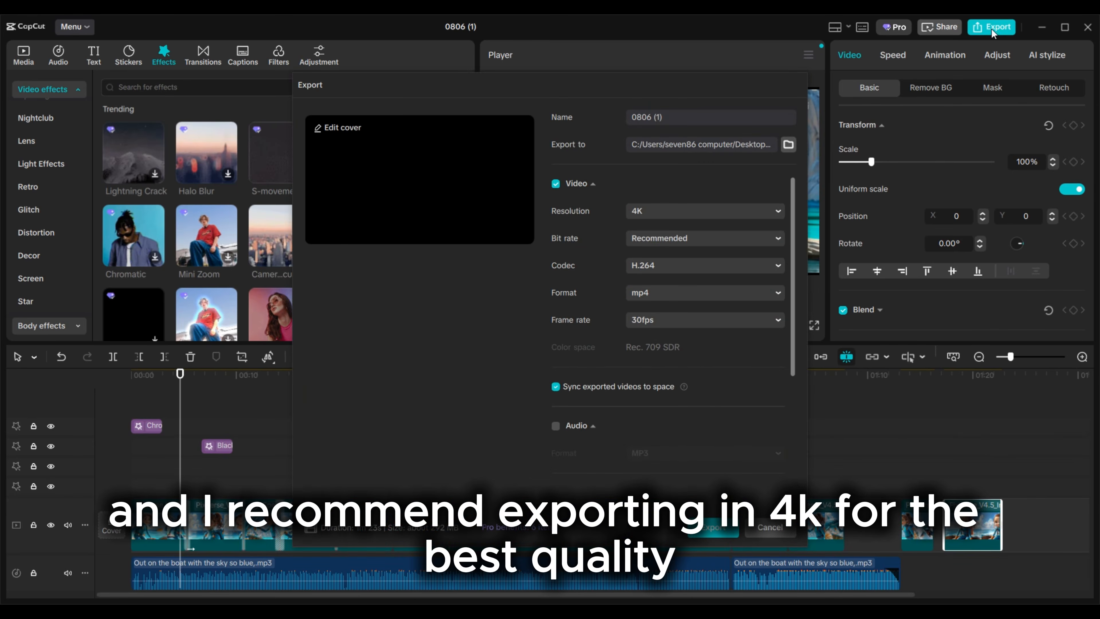